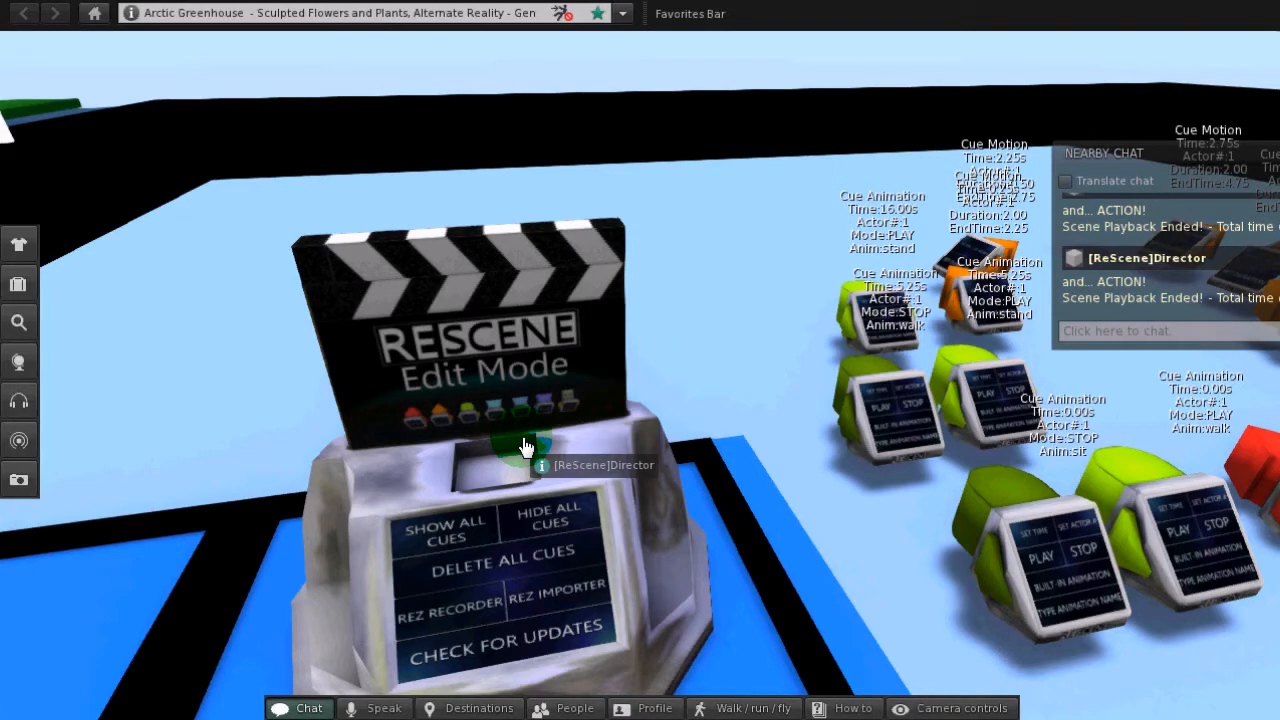
Rez the recorder on the ReScene Director and play the scene through once to record it.
key(Escape)
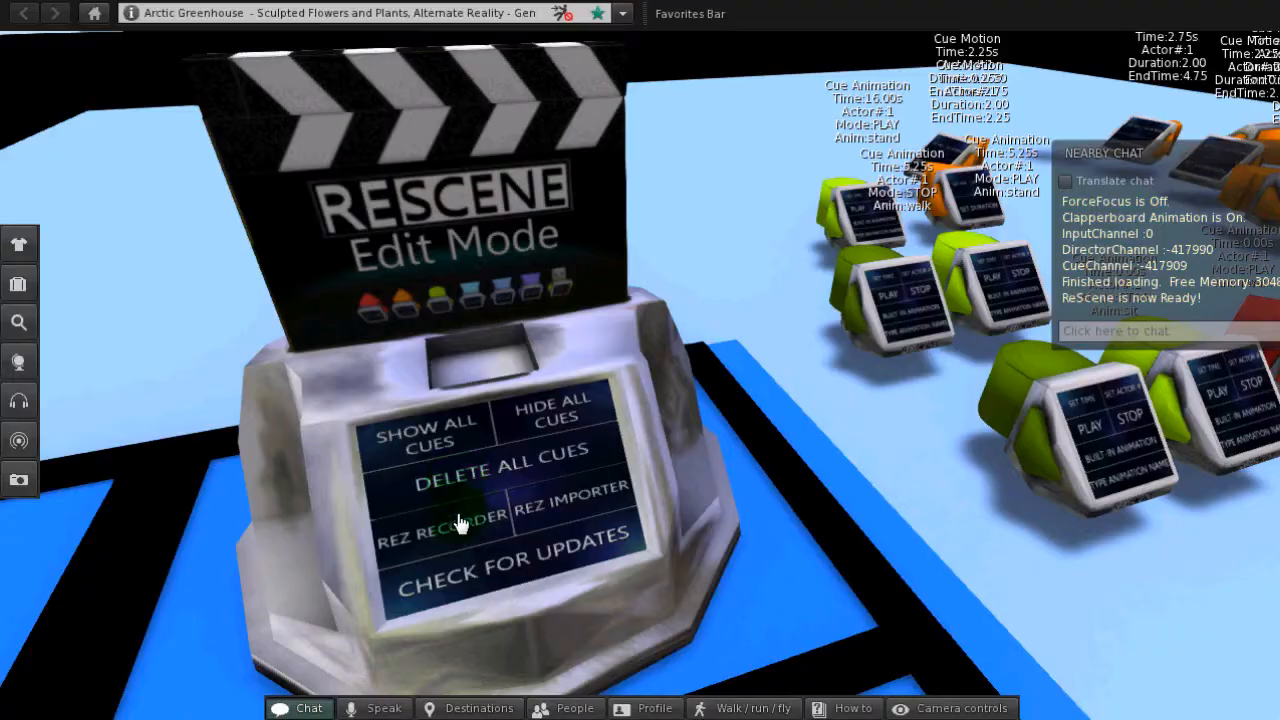
click(474, 530)
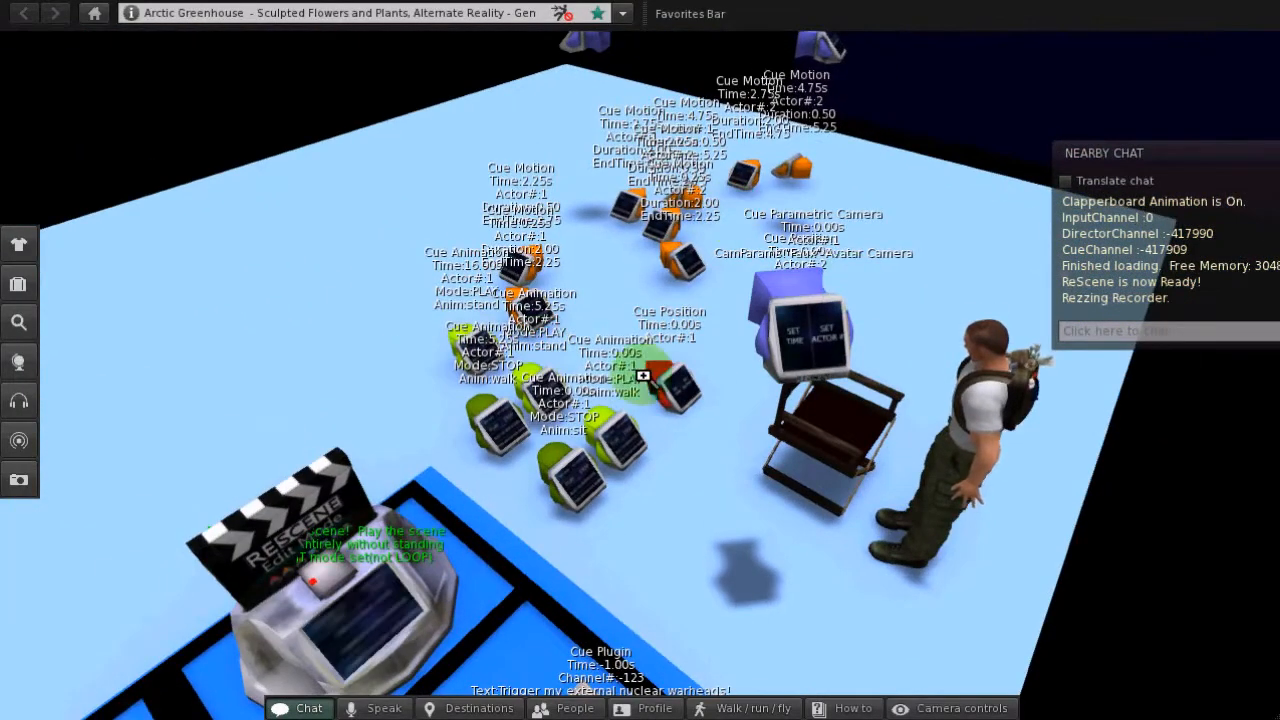
ctrl+alt+drag(643, 376, 688, 387)
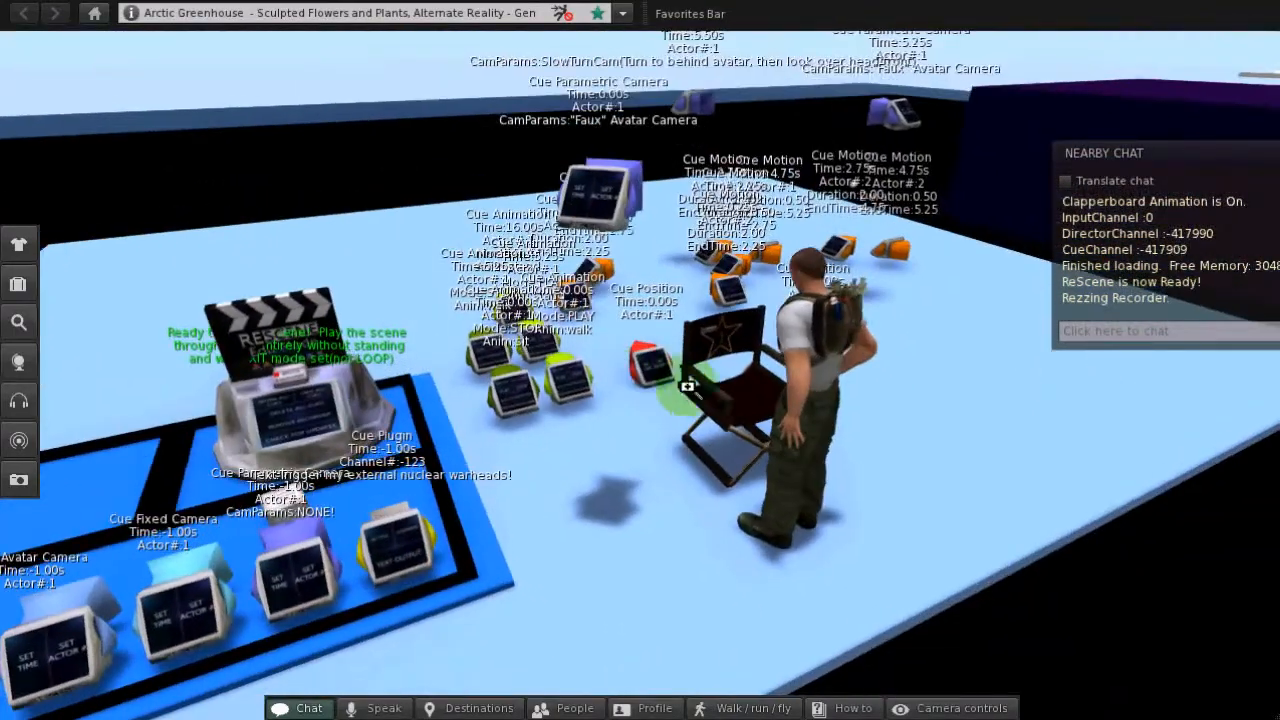
ctrl+alt+drag(750, 414, 593, 555)
ctrl+alt+drag(642, 376, 649, 347)
click(647, 348)
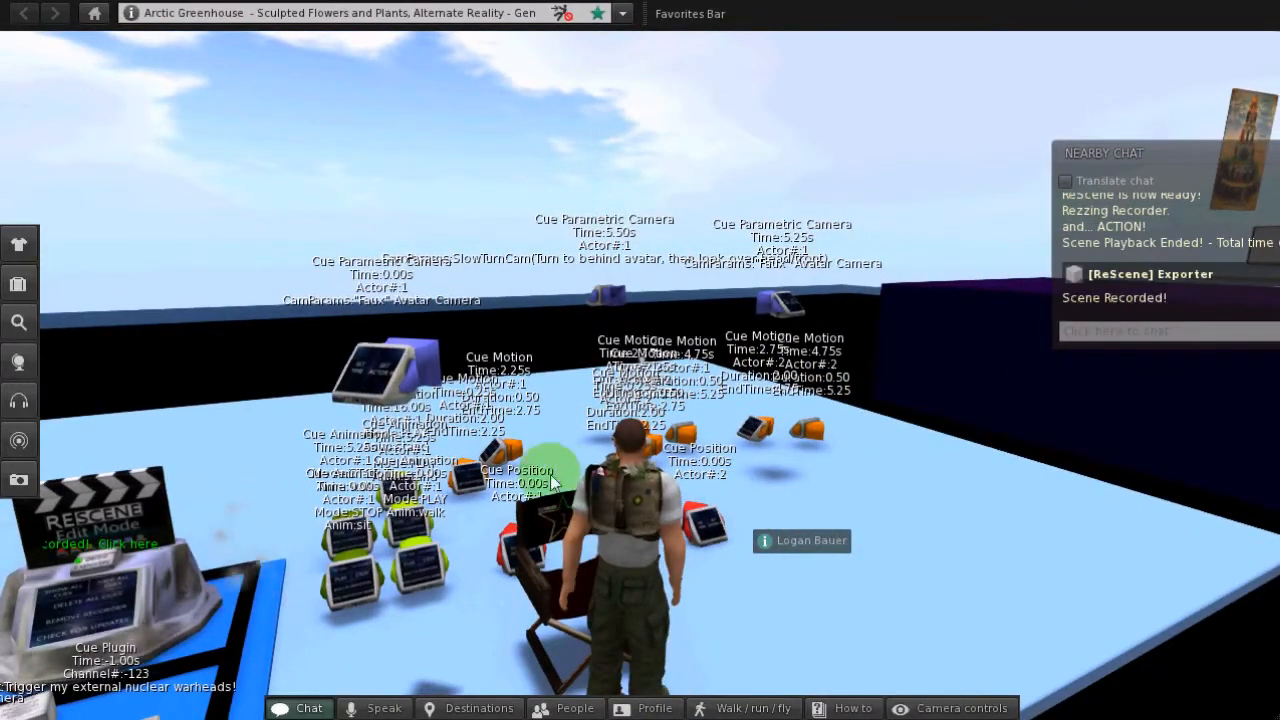
Request the recorded scene's scenescript webpage from the Exporter on the Director.
alt+drag(414, 503, 643, 378)
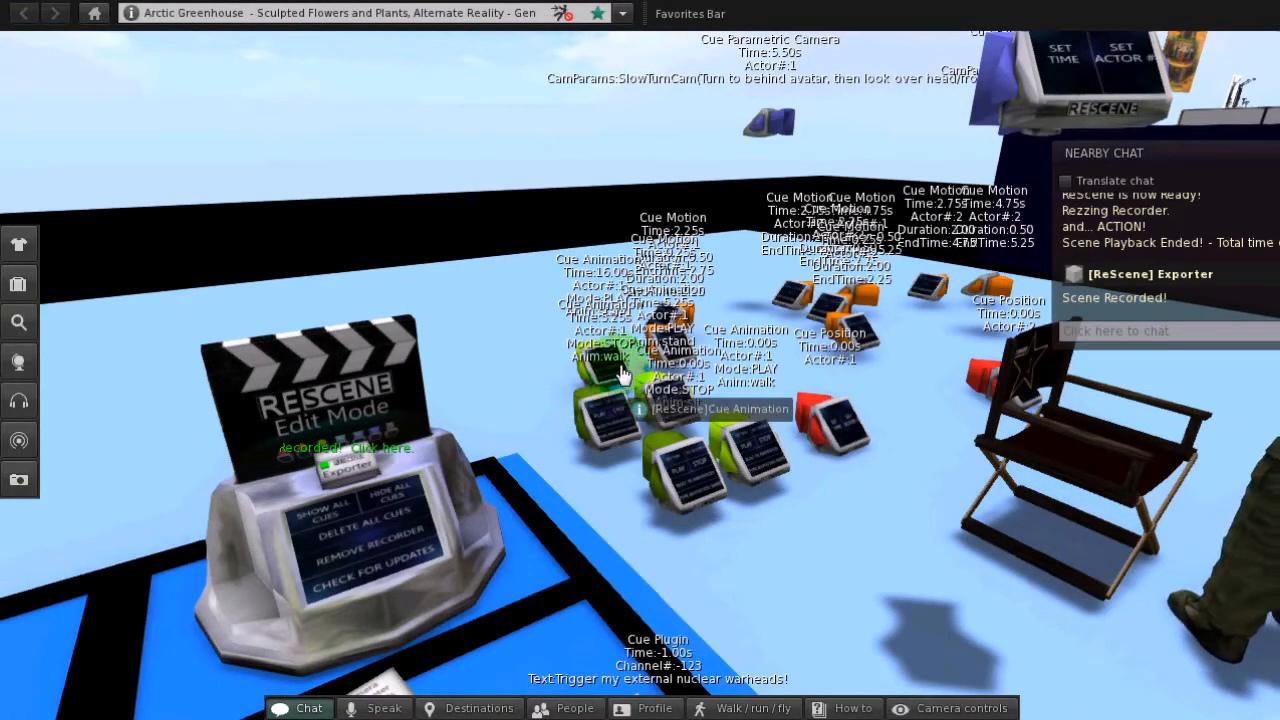
alt+drag(430, 488, 637, 358)
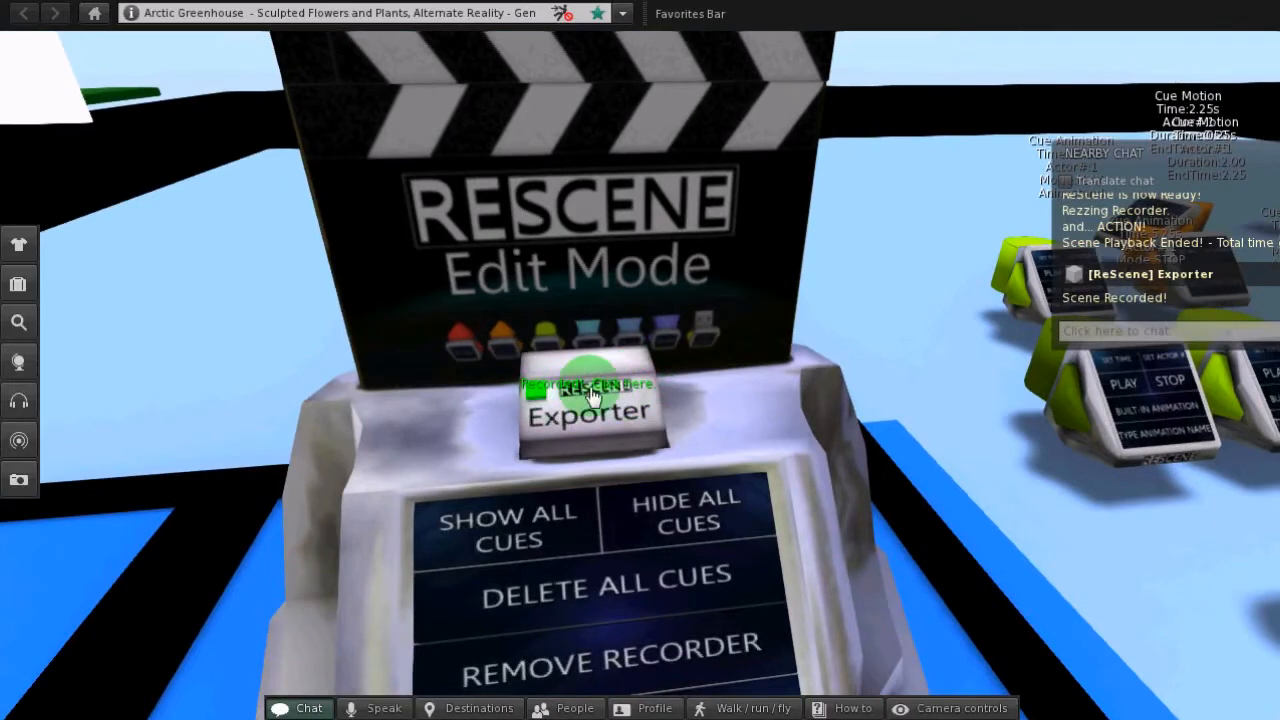
click(590, 414)
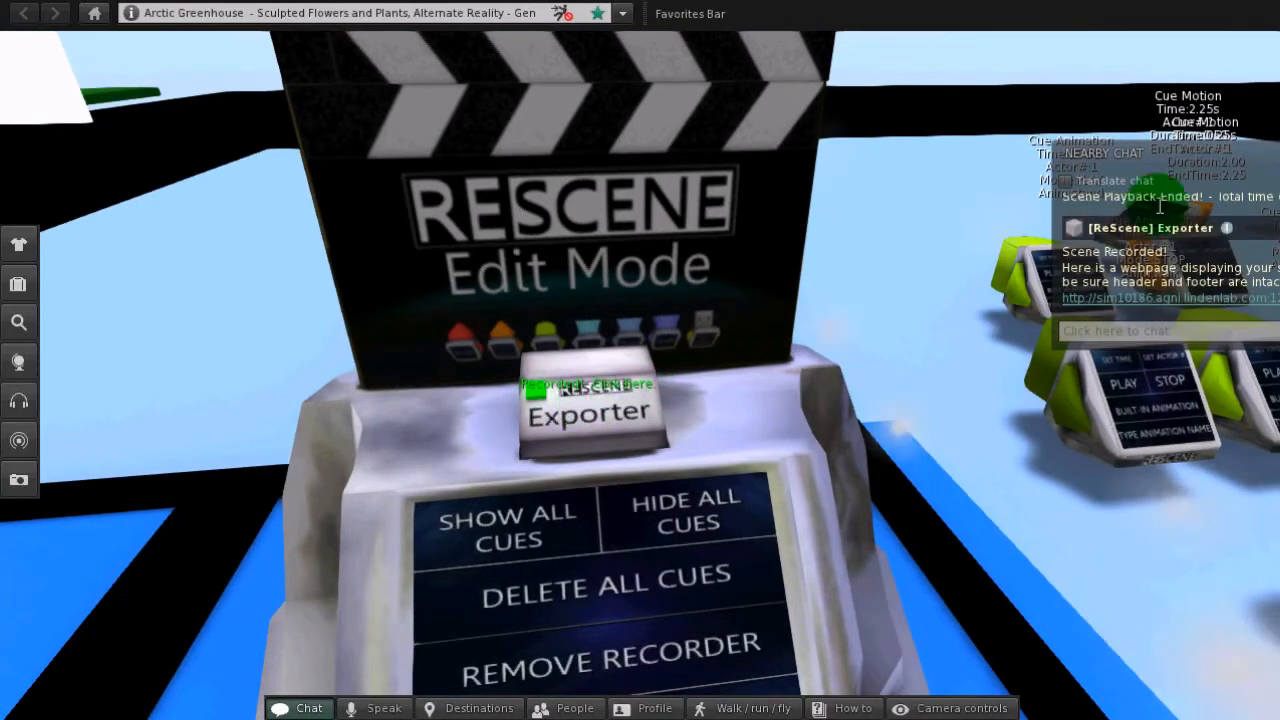
Open the scenescript webpage linked in nearby chat and copy the whole script, from header to footer.
drag(1168, 155, 904, 125)
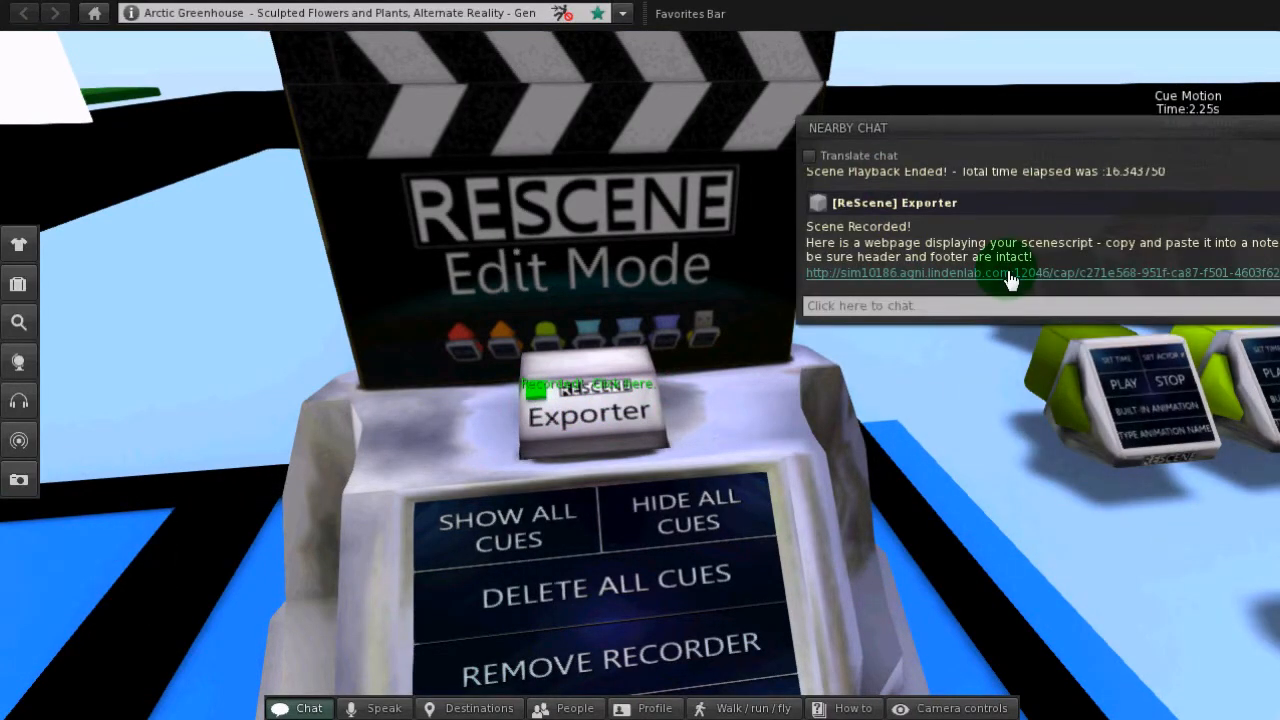
click(1007, 273)
drag(588, 386, 12, 10)
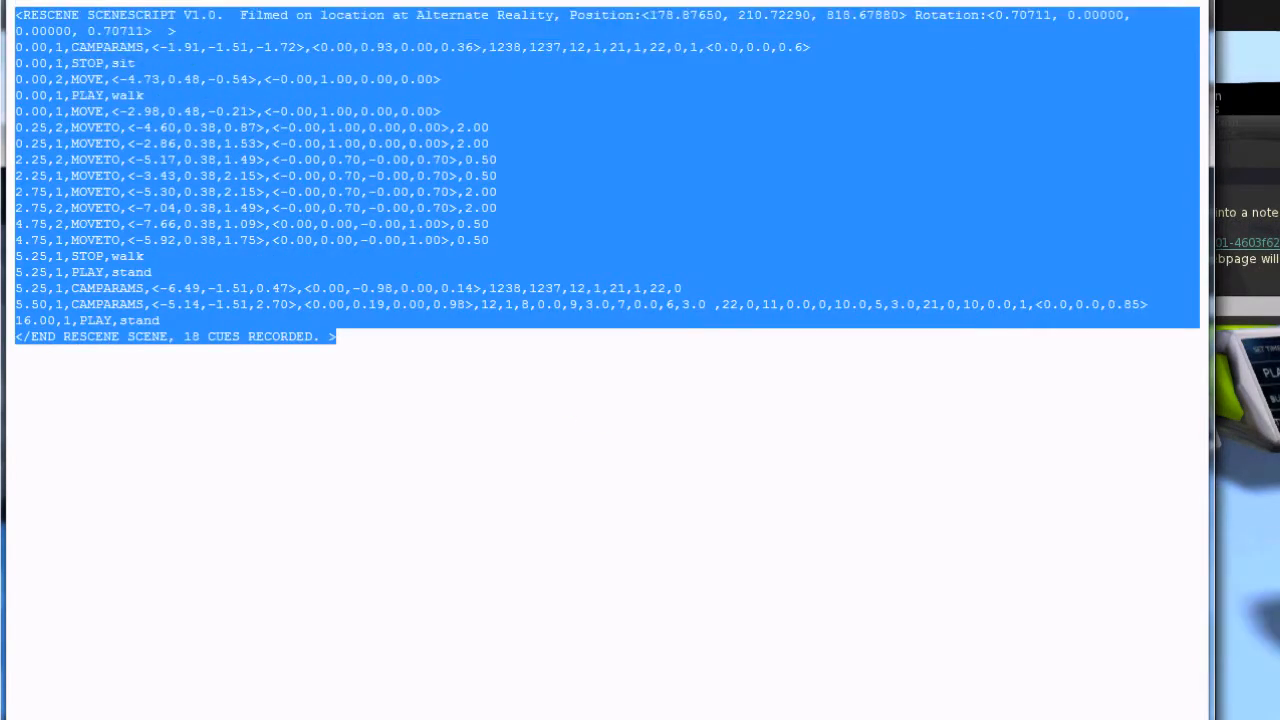
click(1238, 472)
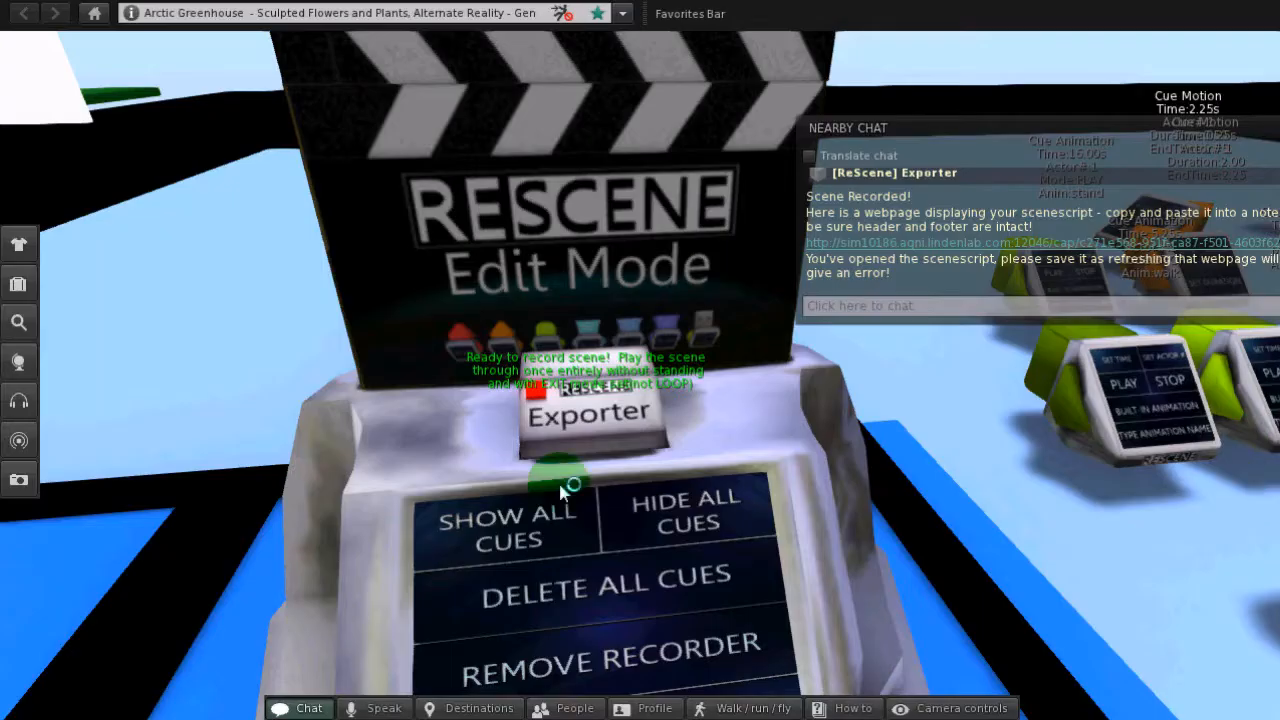
Create a new notecard named Scene in the My Scenes inventory folder.
click(18, 287)
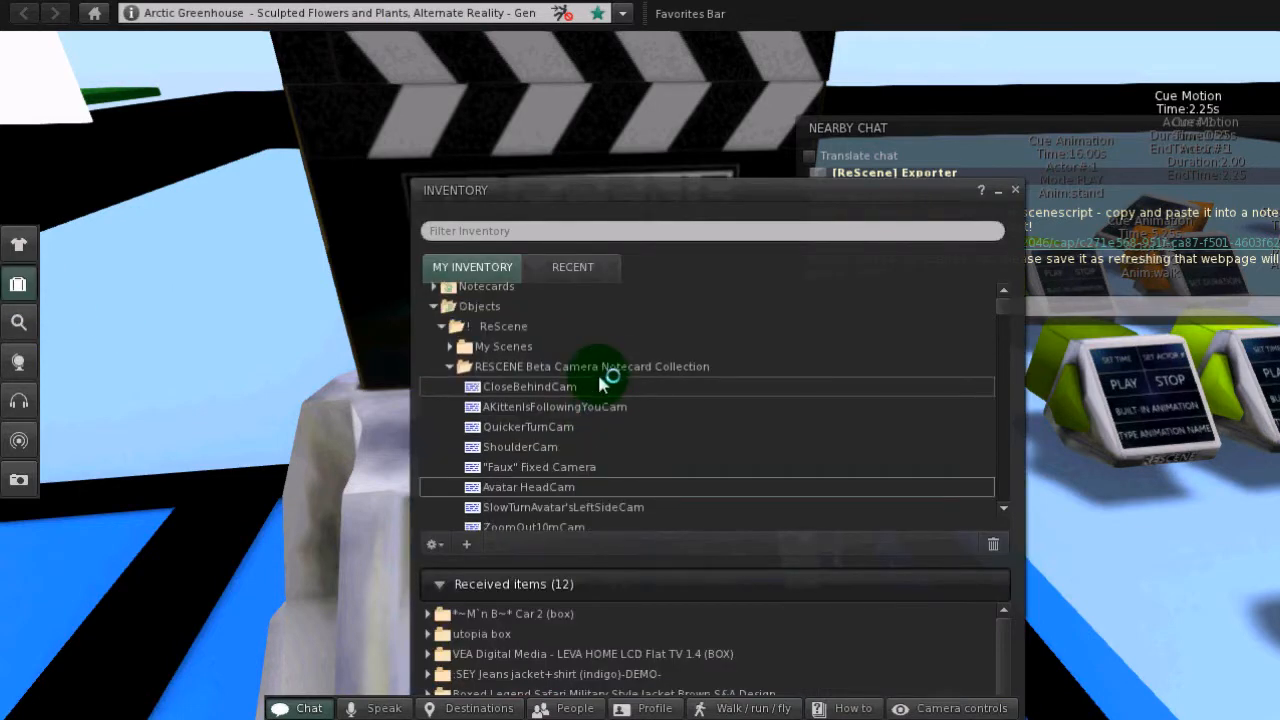
right_click(478, 346)
click(520, 400)
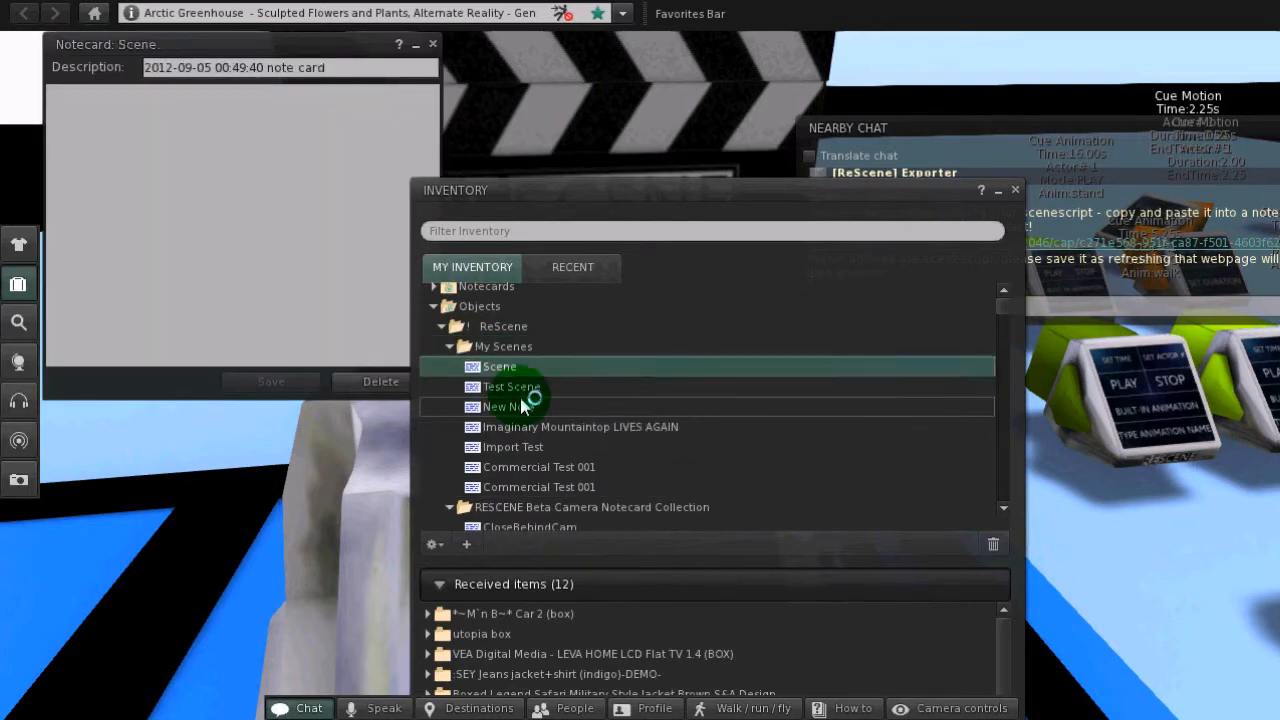
Paste the copied scenescript into the Scene notecard, save it, and close the notecard and inventory.
click(266, 162)
key(ctrl+v)
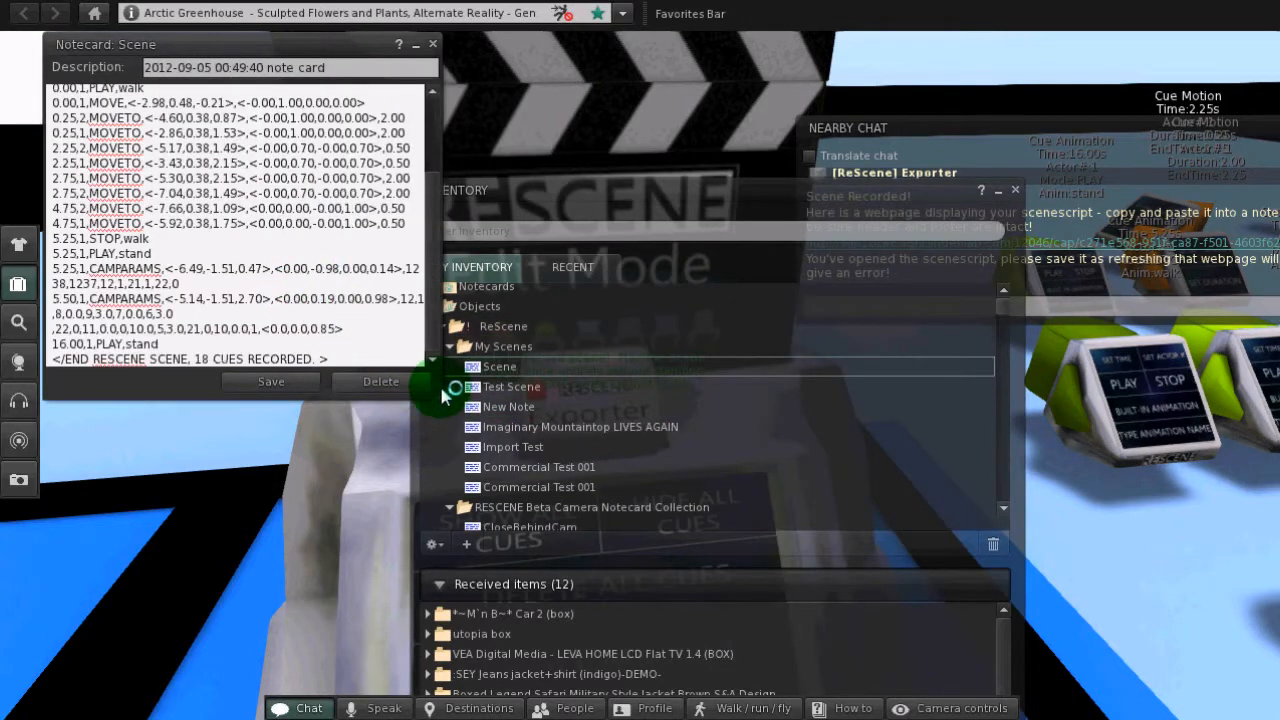
drag(437, 401, 808, 543)
click(628, 528)
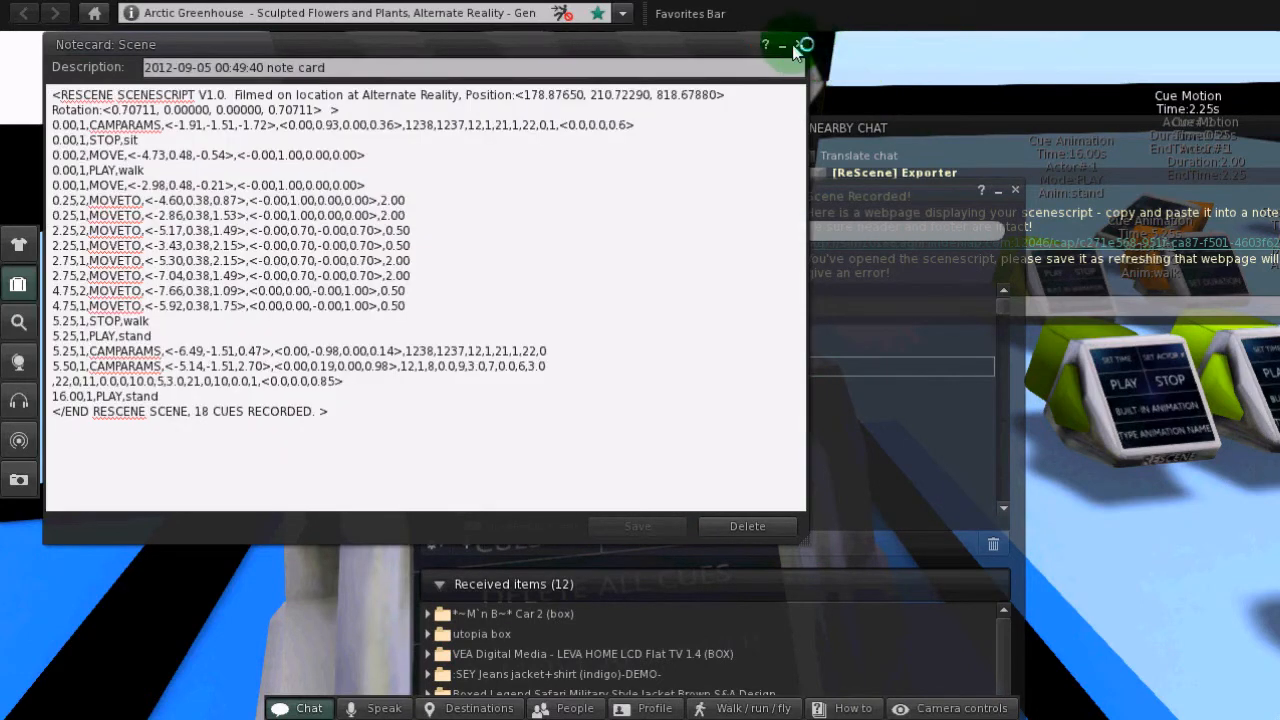
click(804, 46)
click(1015, 189)
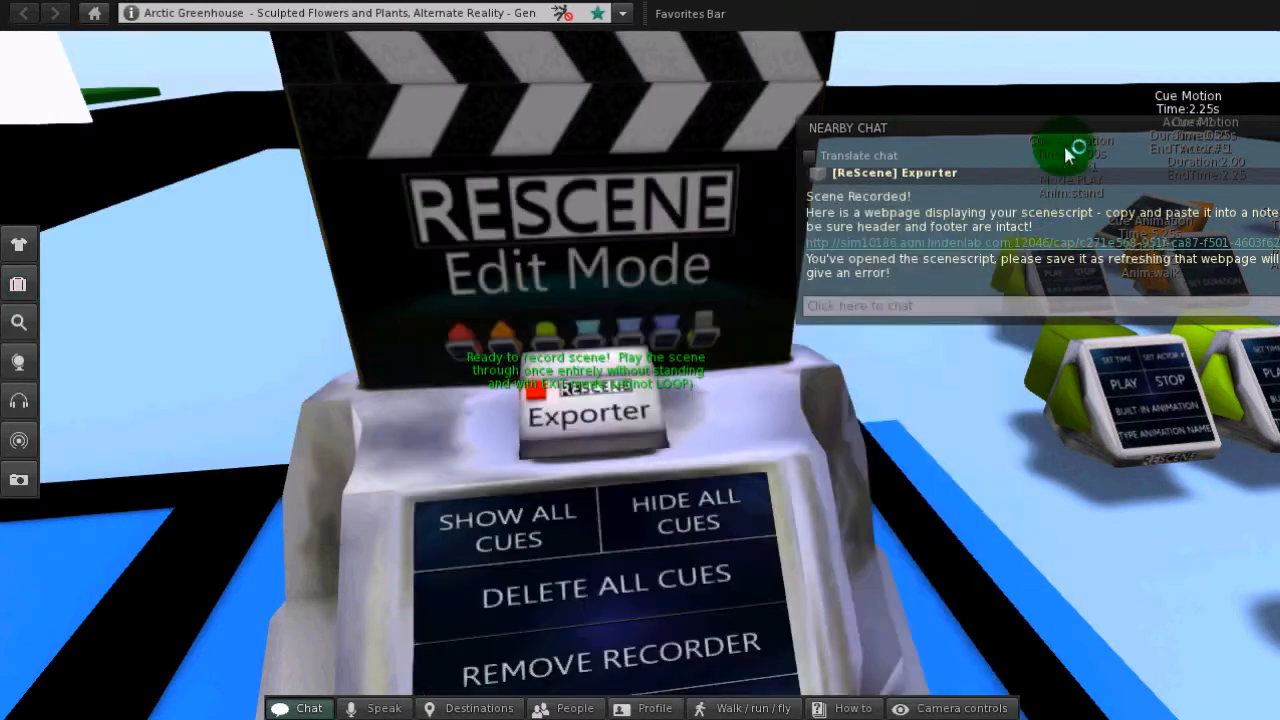
Close nearby chat and clear both the recorder and the importer from the Director.
drag(1078, 120, 881, 120)
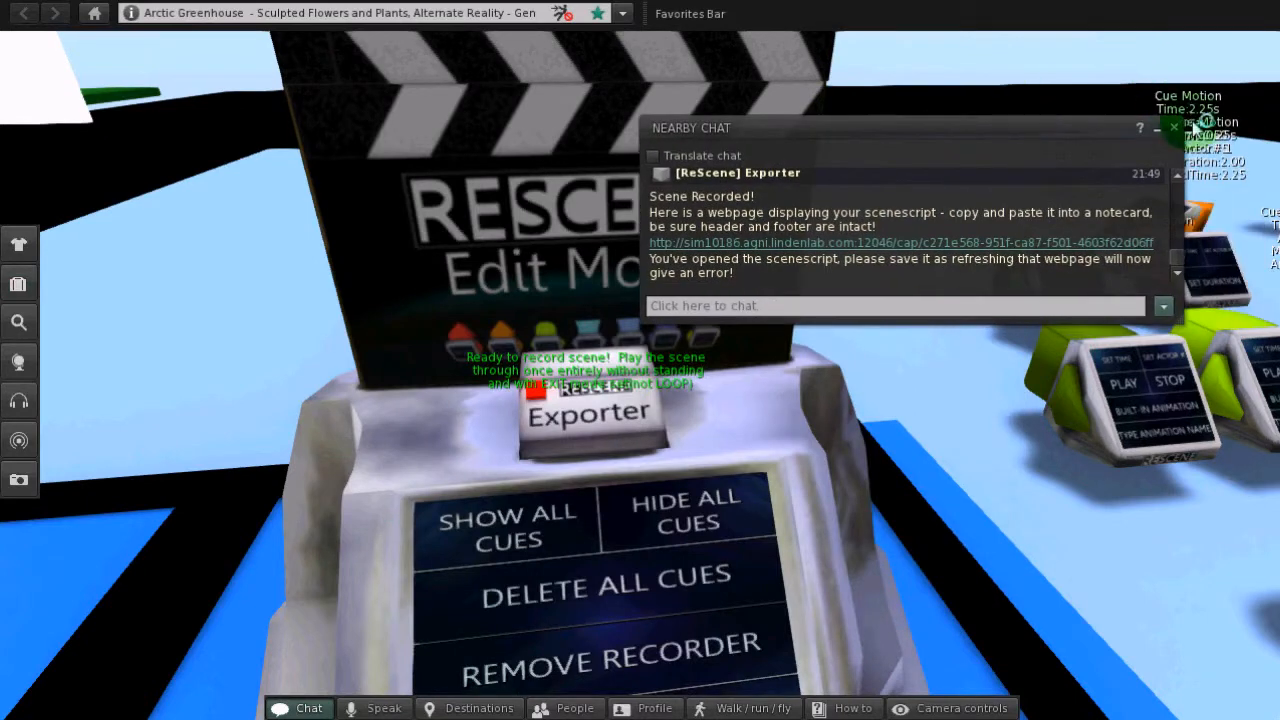
click(1177, 129)
click(762, 643)
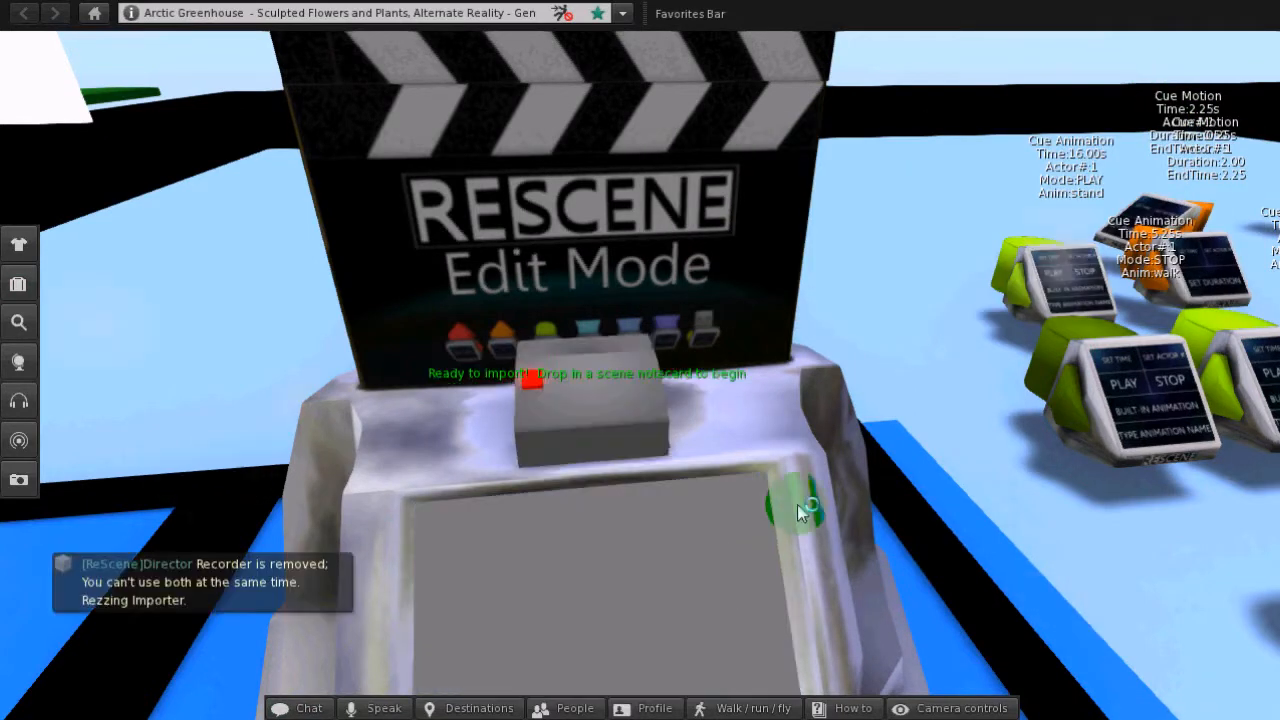
key(Escape)
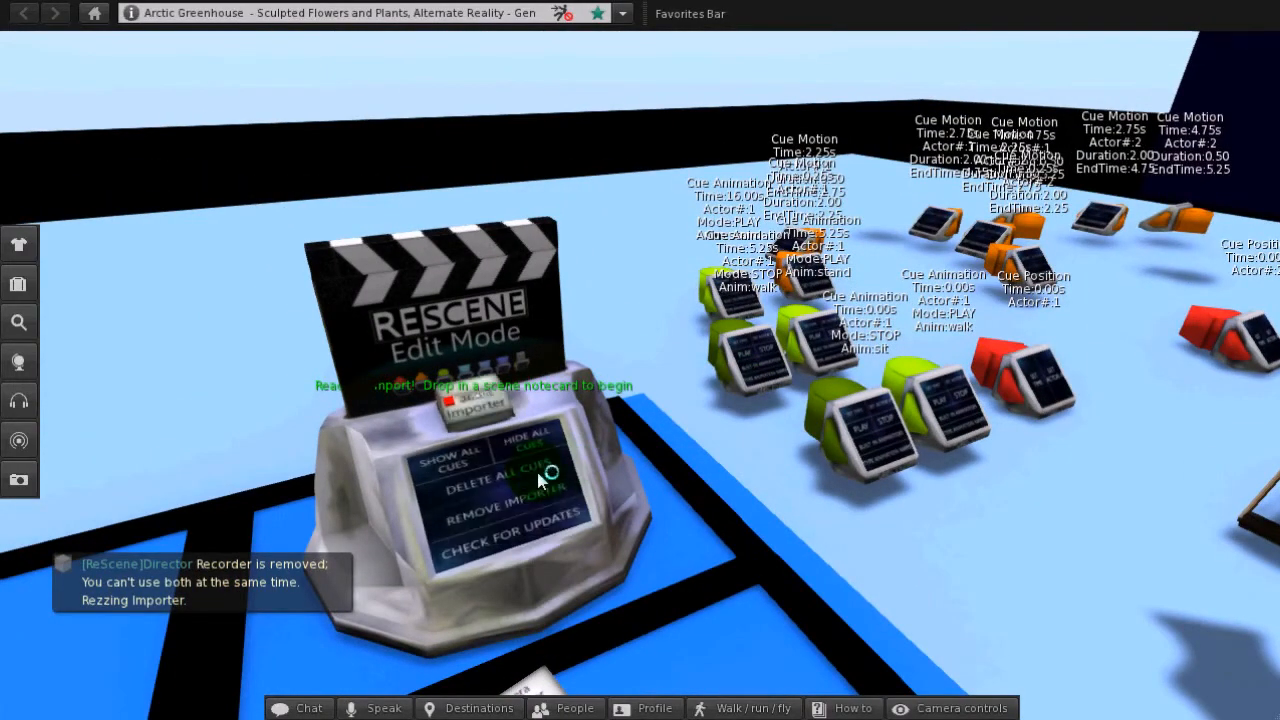
click(539, 492)
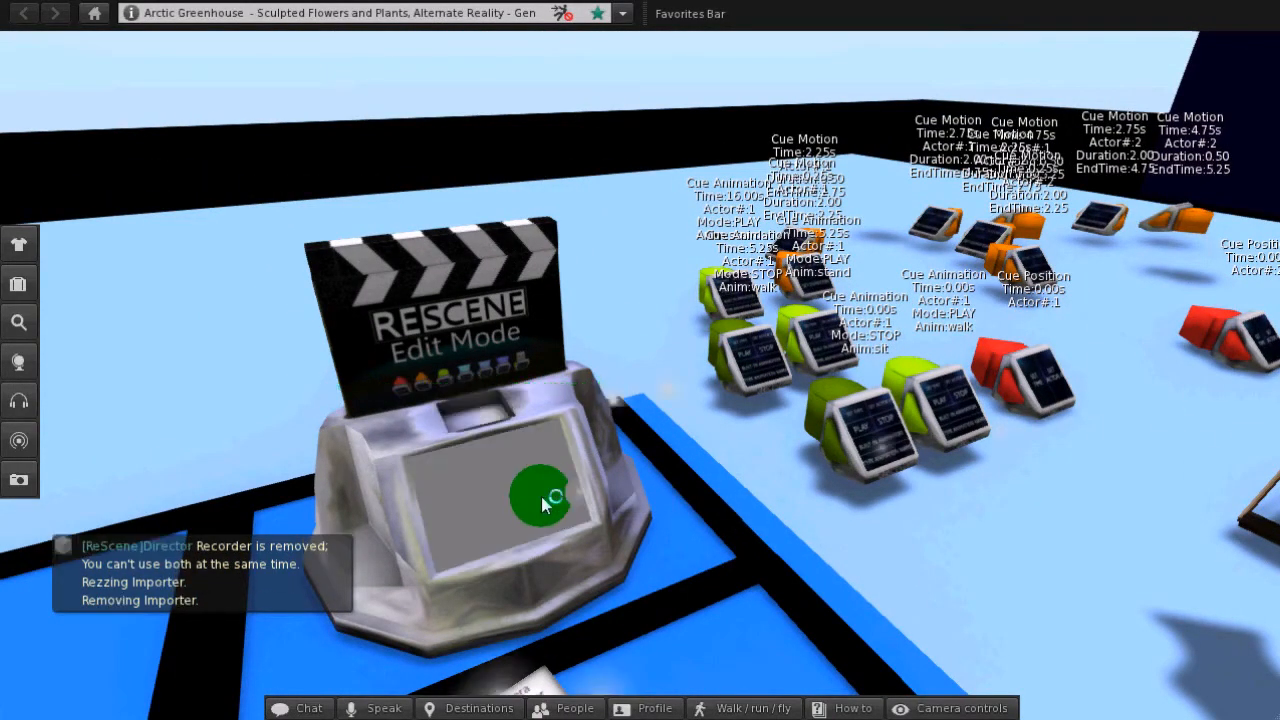
Delete all cues of the scene through the Director, confirming with DELETE in local chat, and close the chat.
alt+click(642, 376)
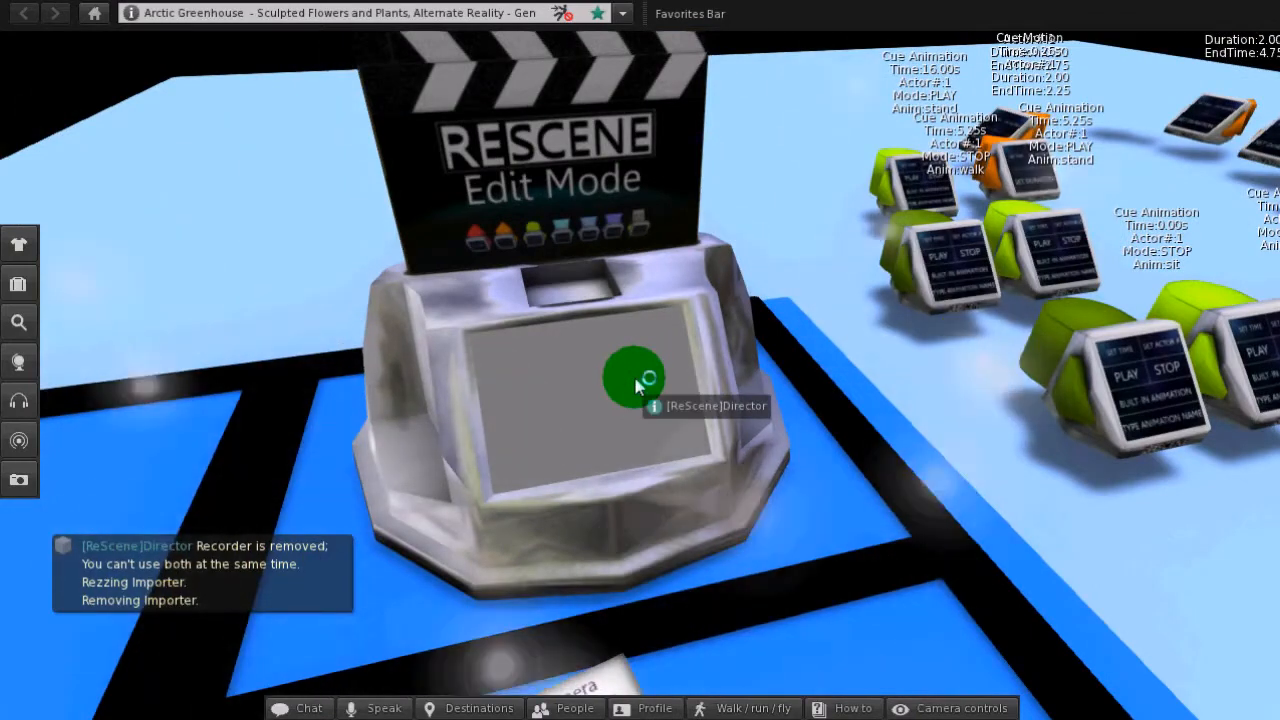
scroll(638, 372, up, 6)
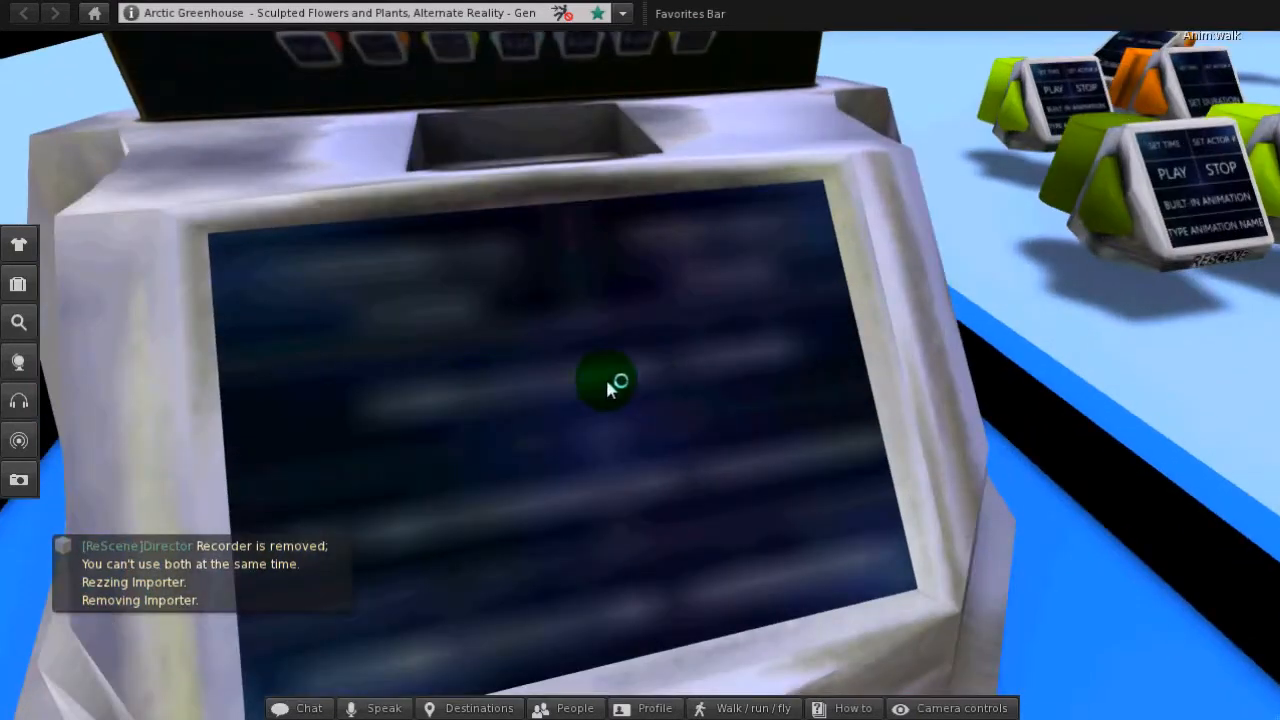
click(680, 357)
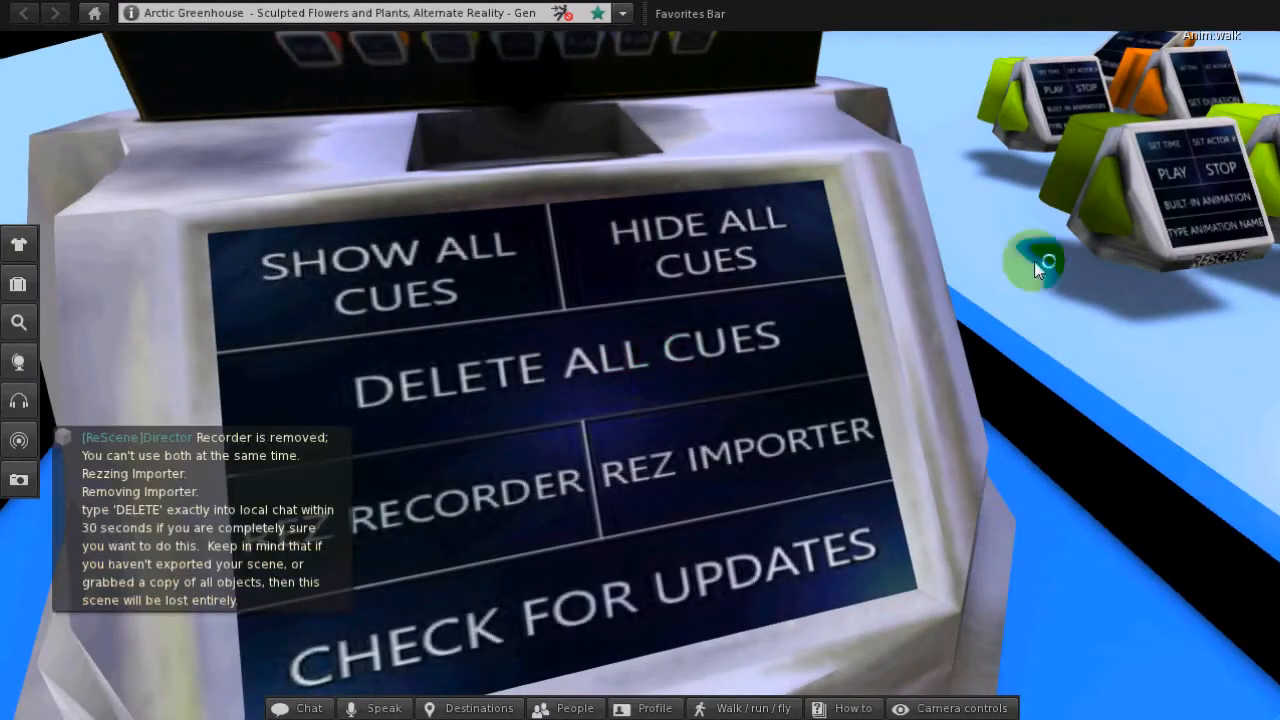
key(Escape)
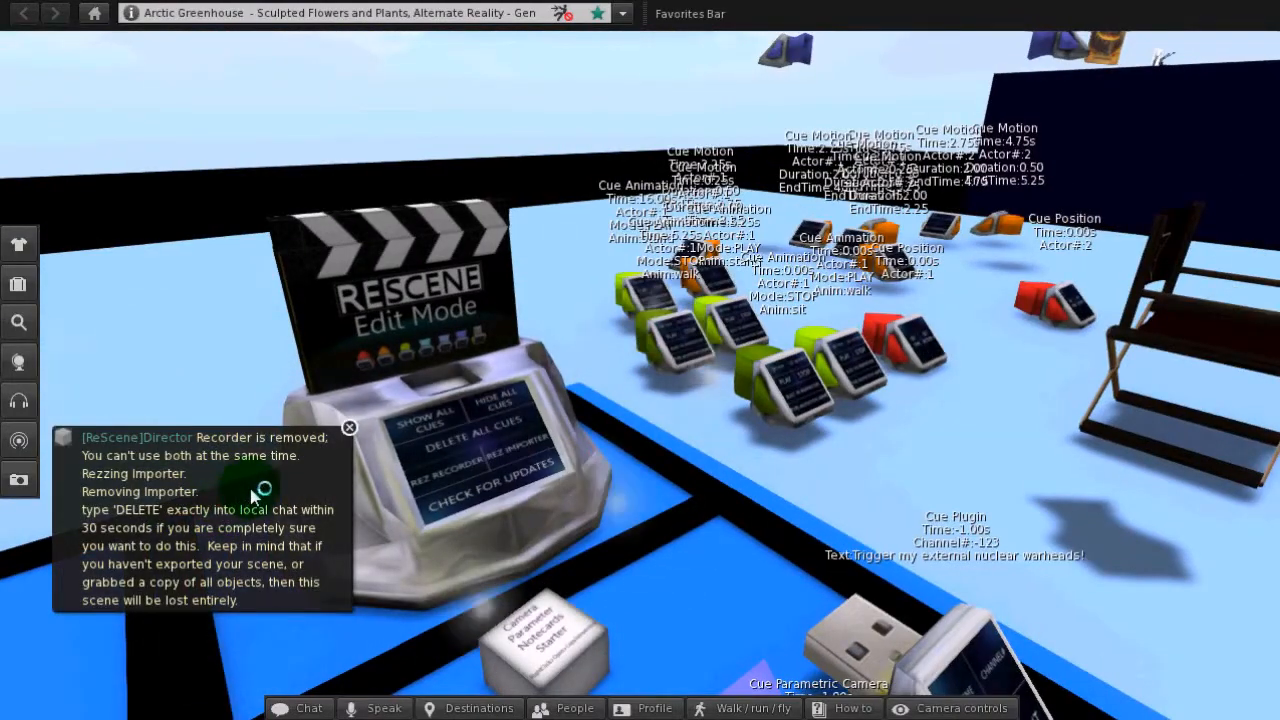
key(Escape)
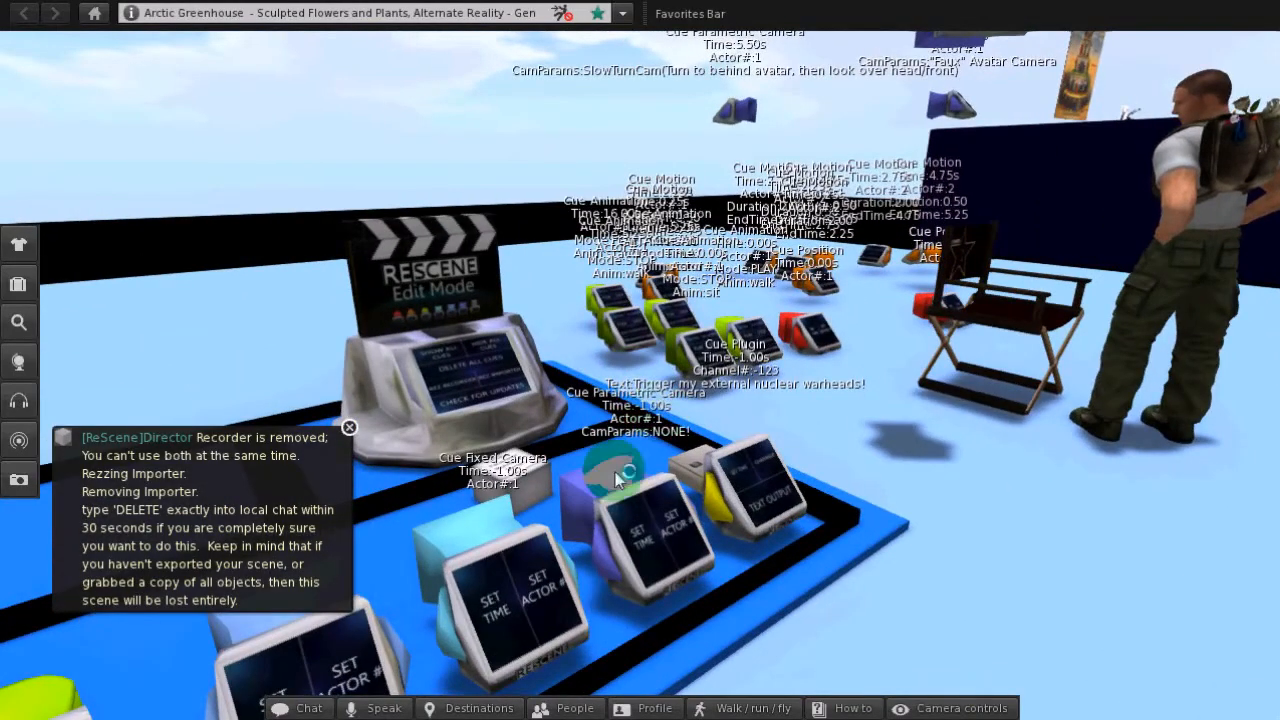
ctrl+alt+drag(615, 478, 640, 378)
ctrl+alt+drag(745, 192, 650, 355)
alt+drag(682, 203, 645, 384)
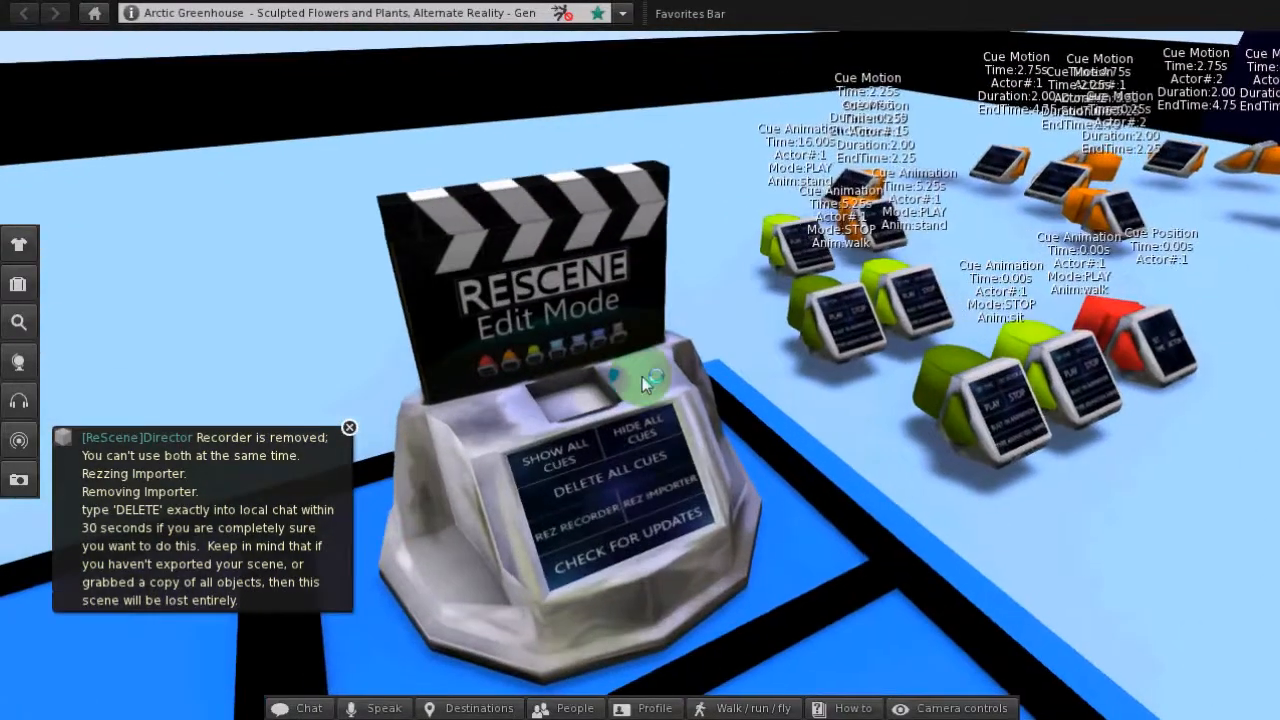
key(Return)
text(DELETE)
key(Return)
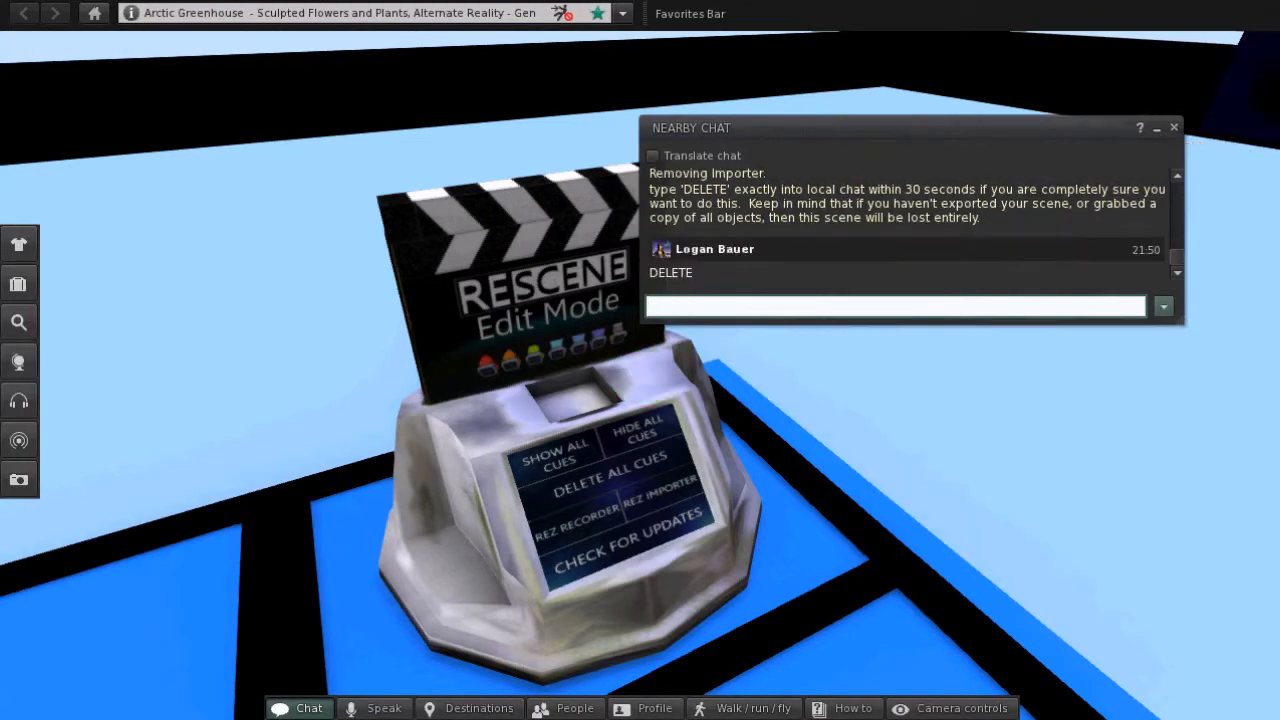
click(1174, 128)
Add the Scene notecard from My Scenes to the Director's contents and close the inventory and edit windows.
alt+drag(640, 378, 630, 374)
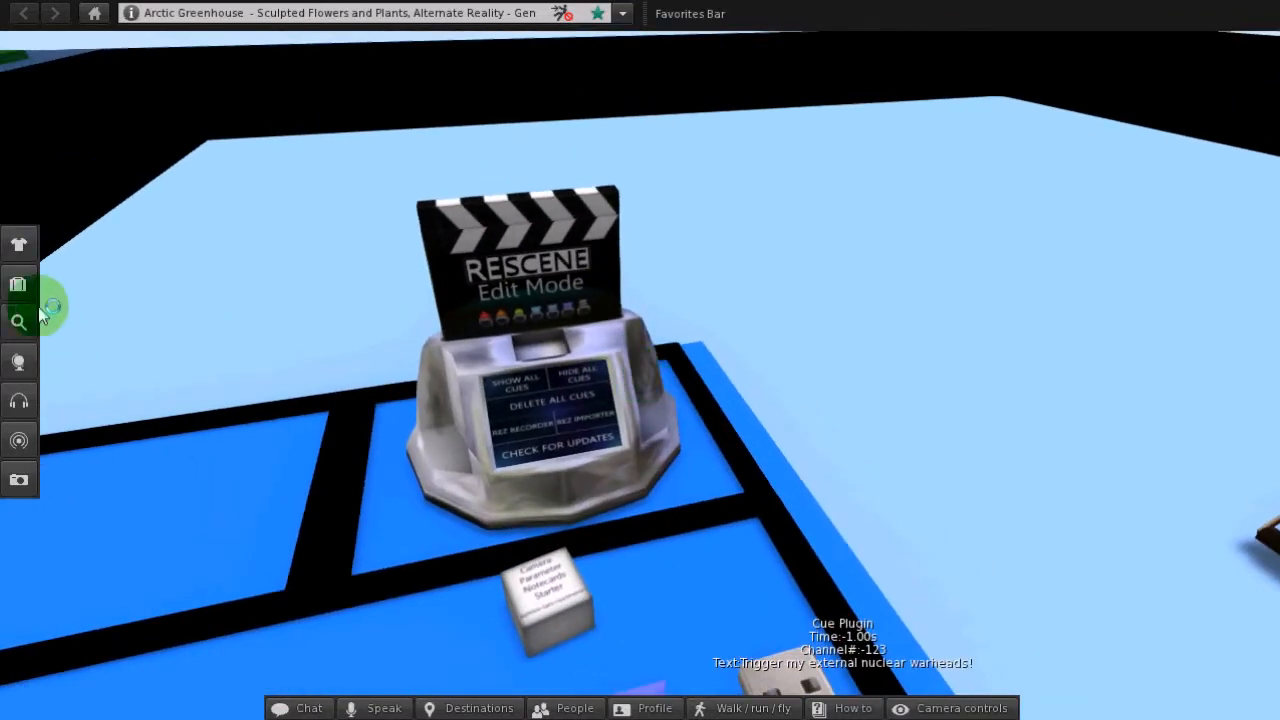
right_click(486, 304)
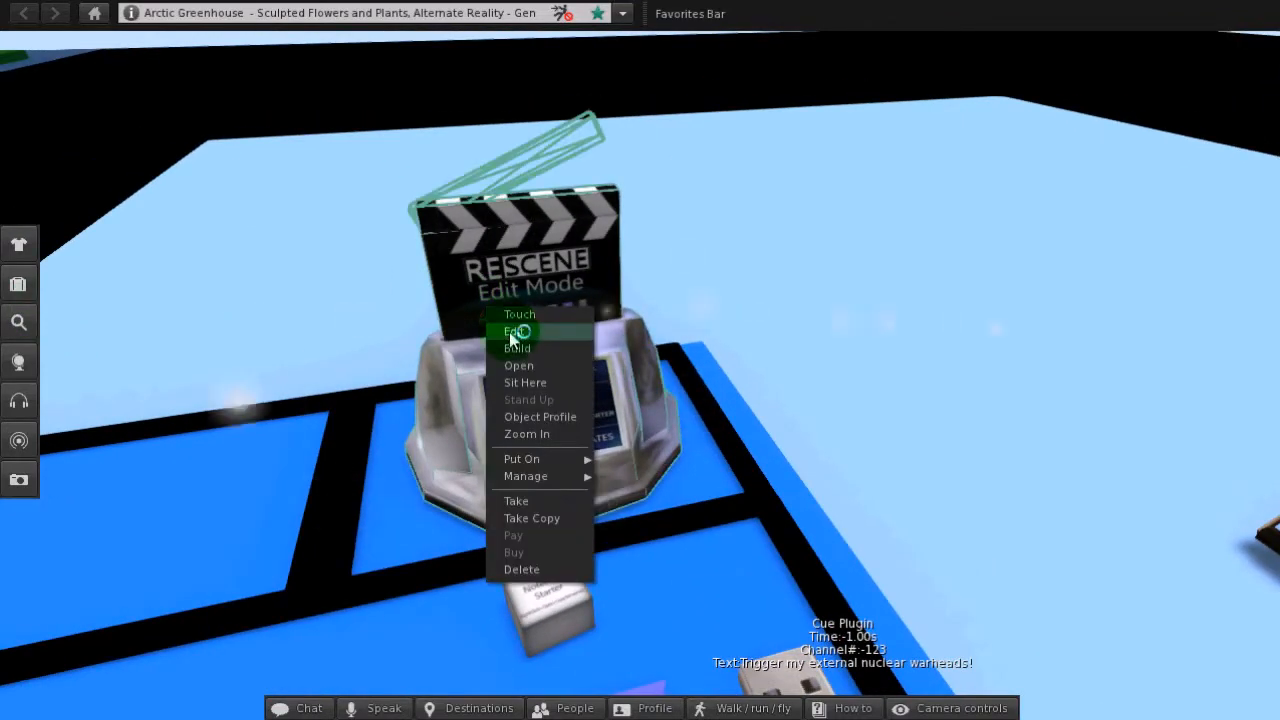
click(19, 287)
drag(597, 218, 1045, 214)
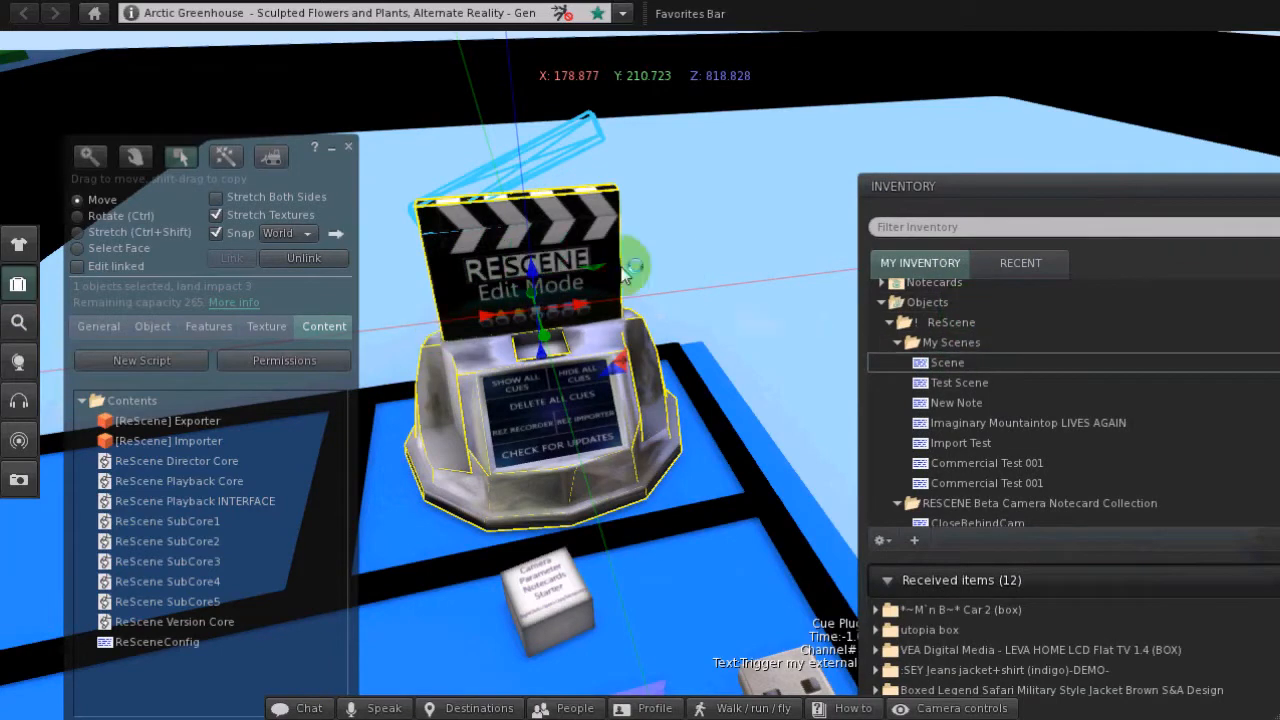
drag(938, 366, 206, 457)
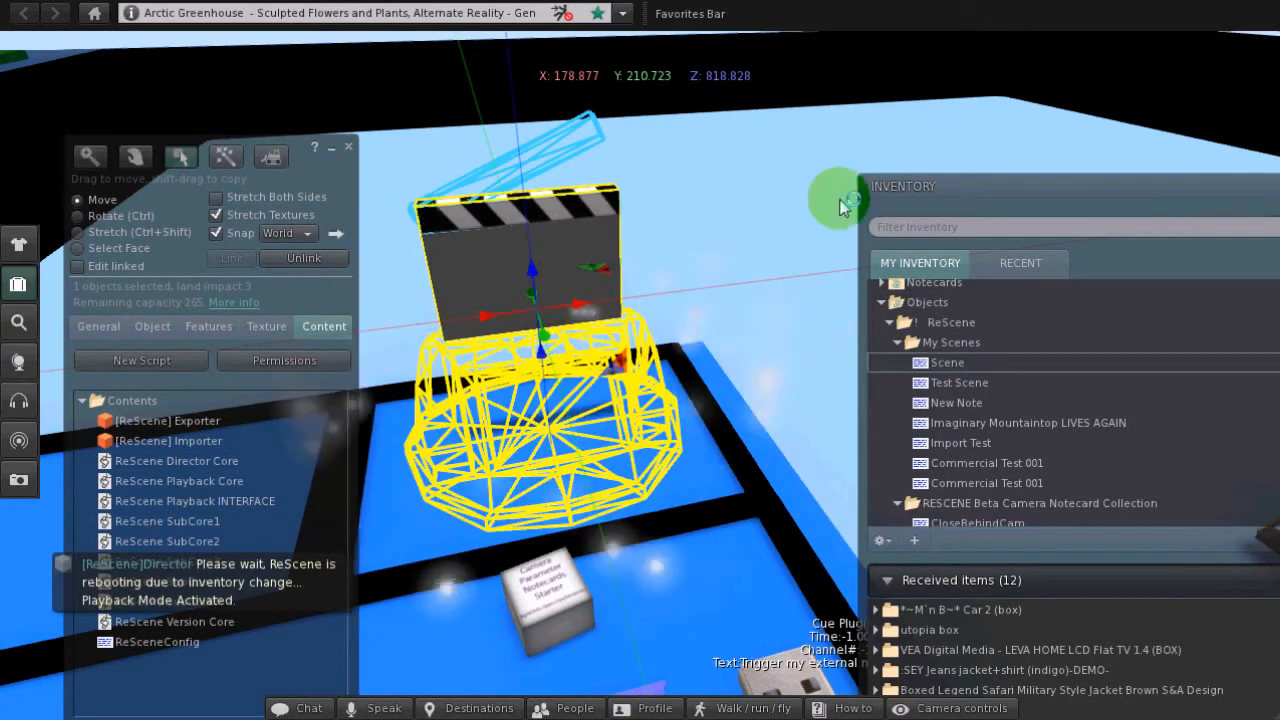
drag(1188, 200, 1085, 187)
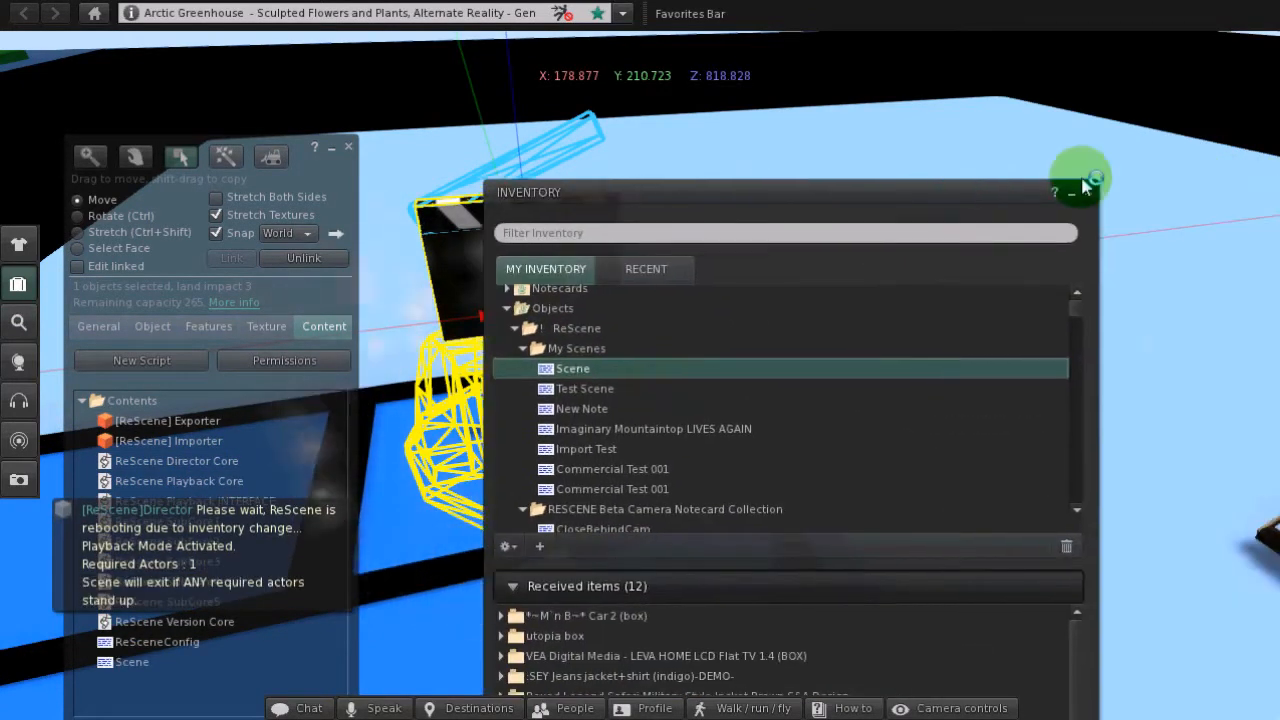
click(1101, 191)
click(347, 147)
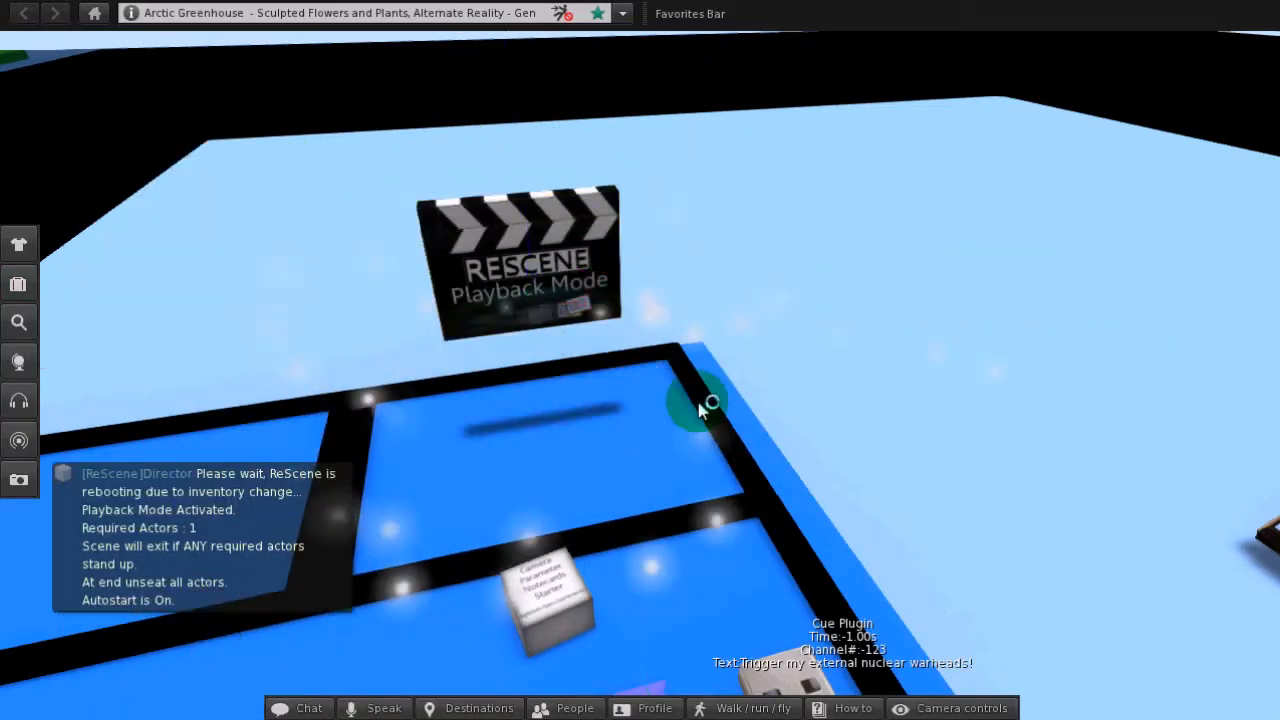
Rotate the Director horizontally by about a quarter turn and play the scene from the director's chair.
alt+drag(642, 377, 642, 377)
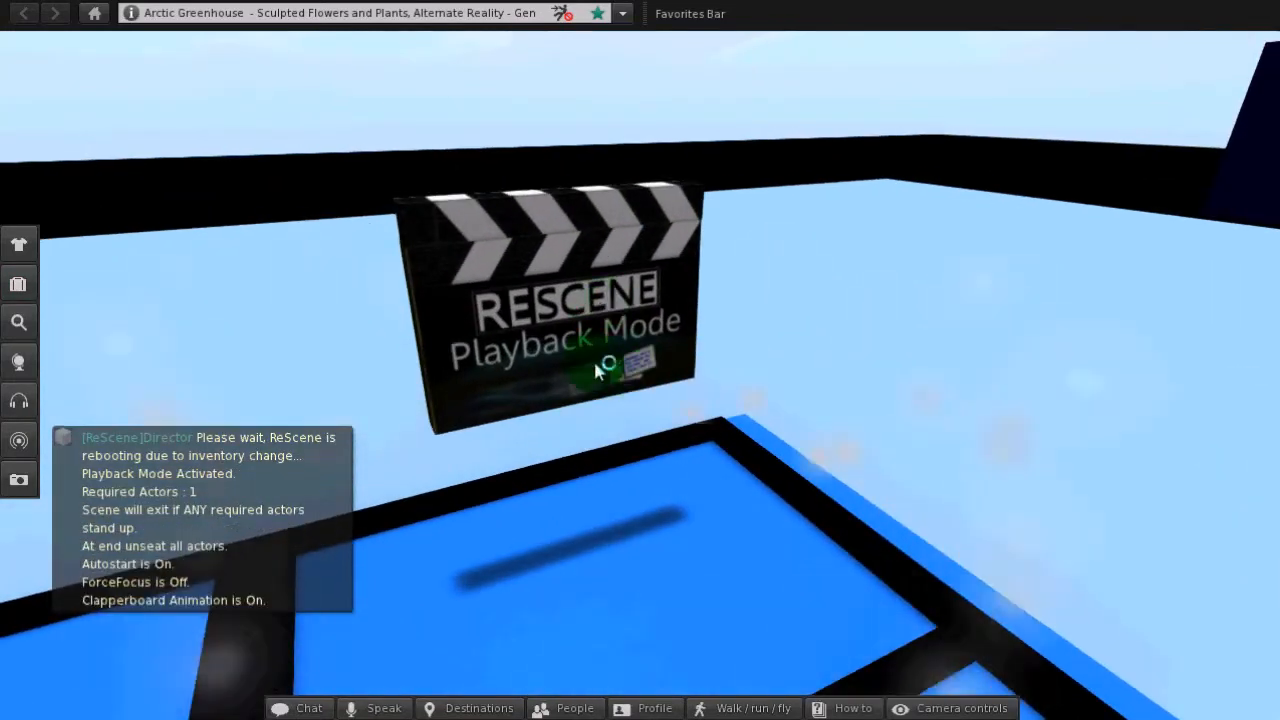
alt+drag(741, 409, 645, 382)
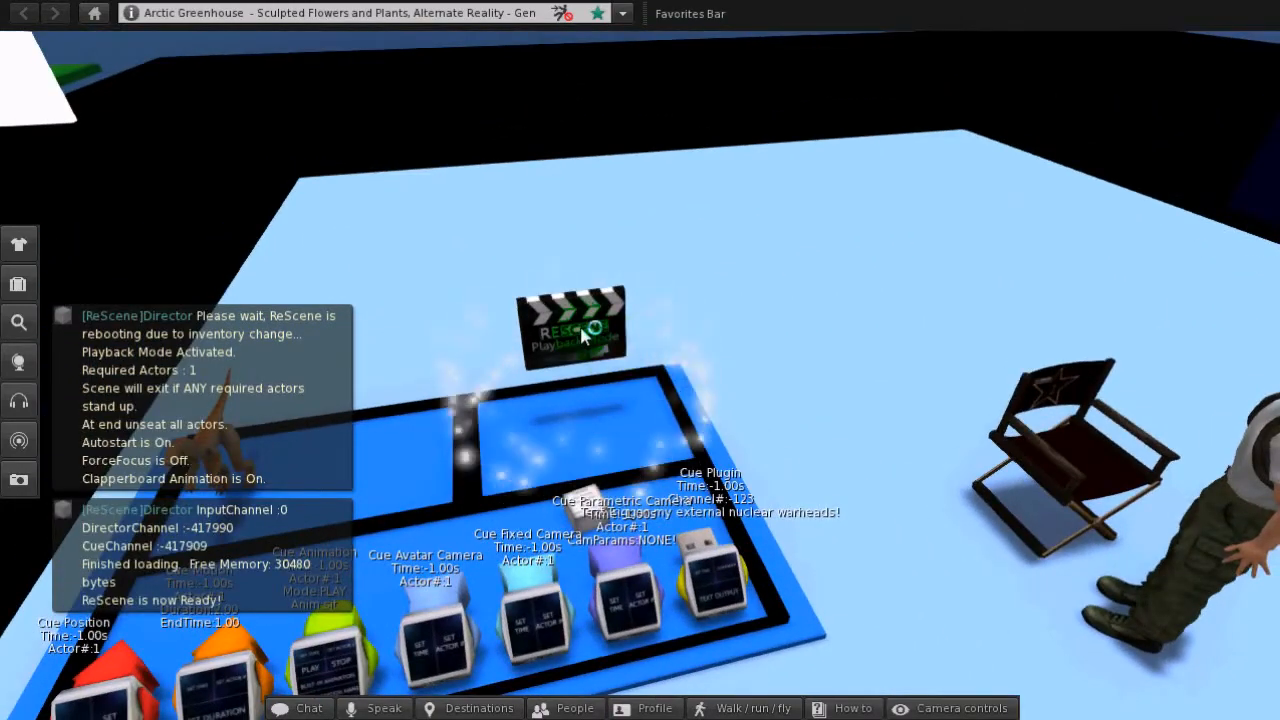
alt+drag(584, 335, 640, 371)
right_click(640, 371)
click(692, 402)
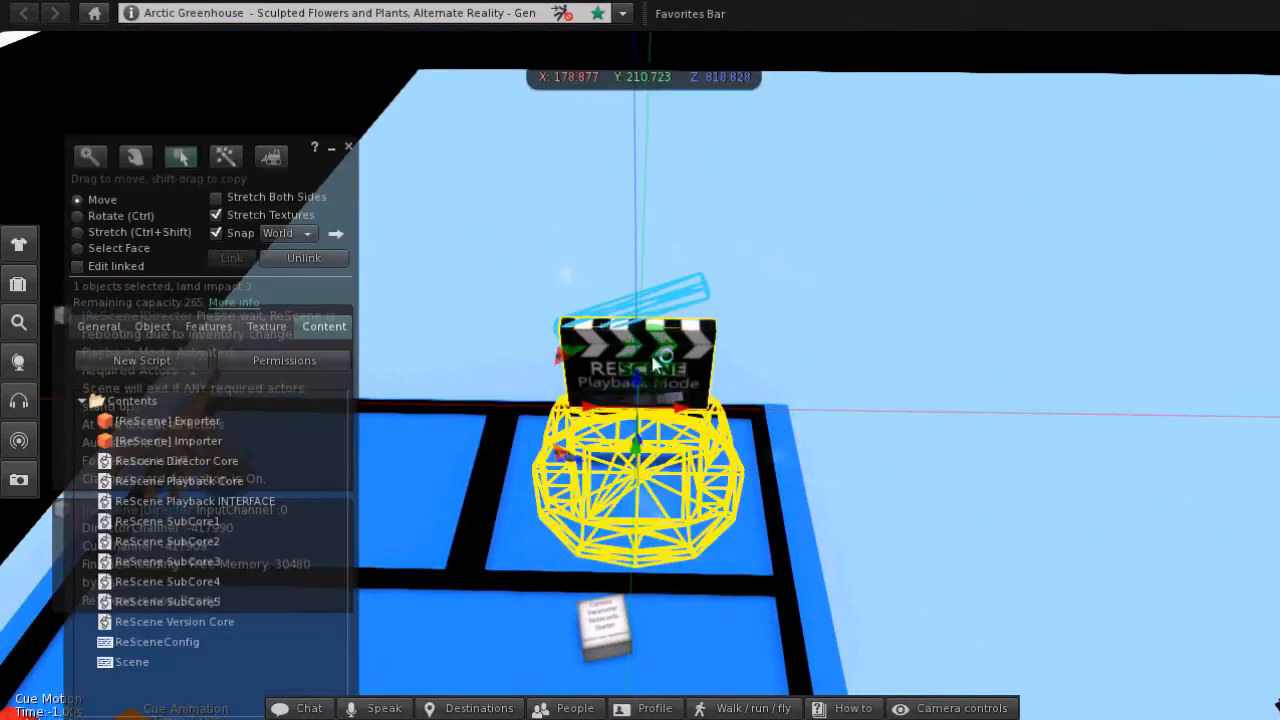
alt+drag(667, 378, 641, 371)
click(967, 405)
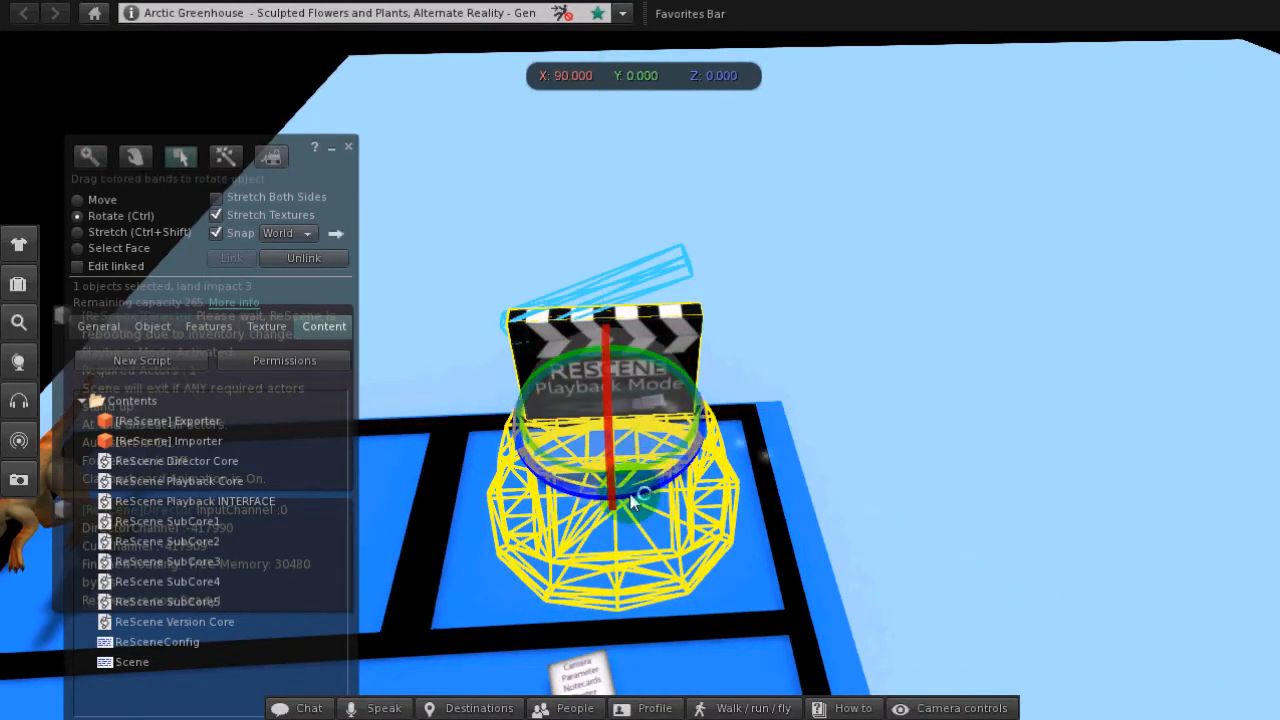
drag(628, 490, 867, 413)
click(350, 148)
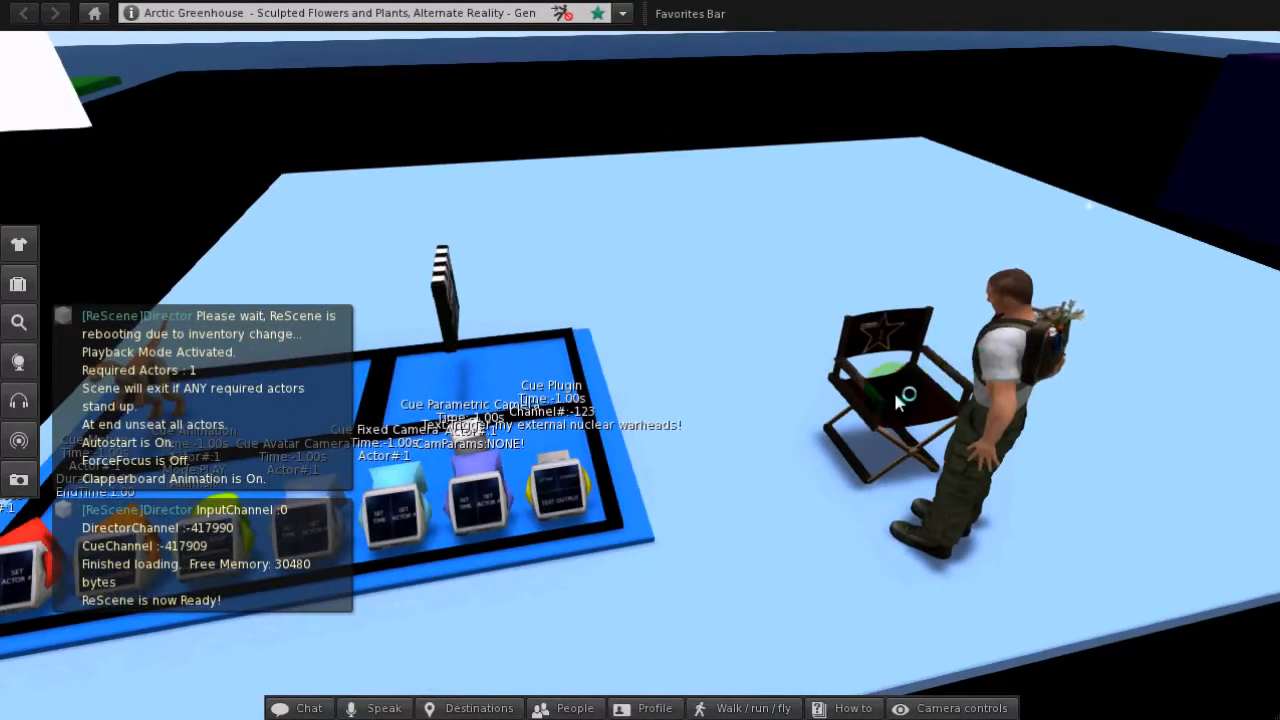
click(896, 396)
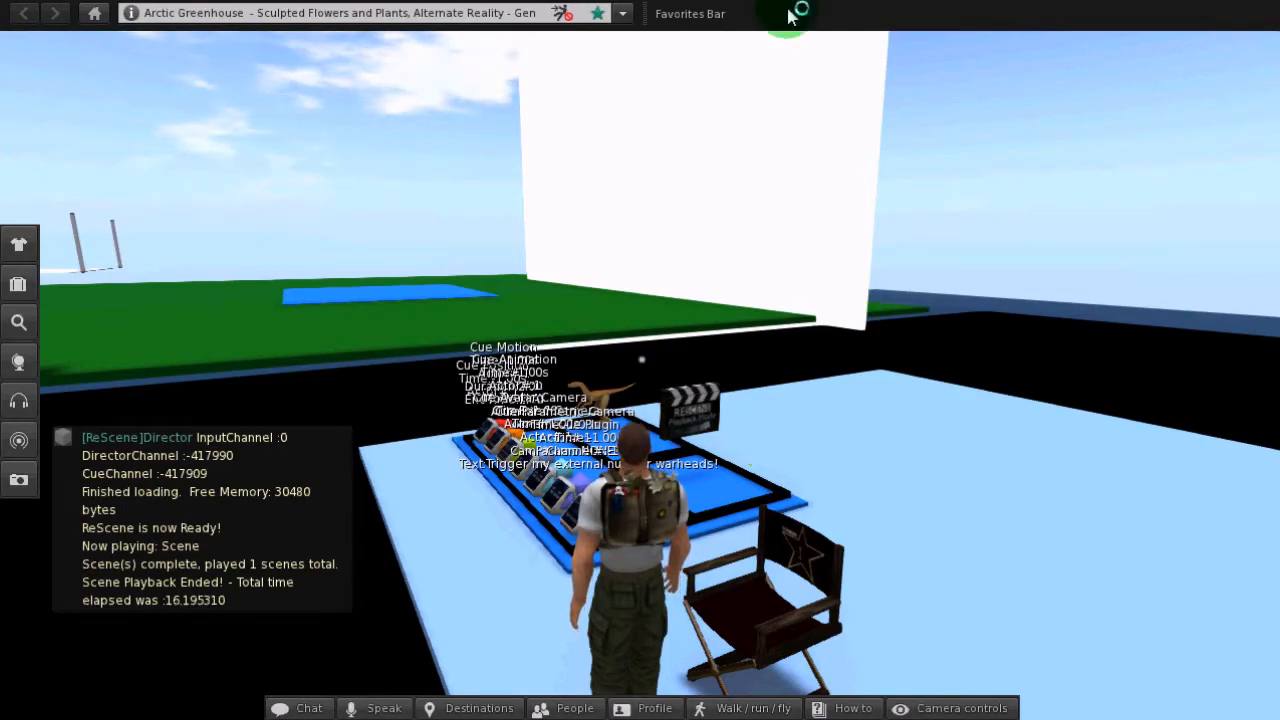
Open the Director for editing and turn its clapperboard back to its earlier orientation.
alt+click(704, 473)
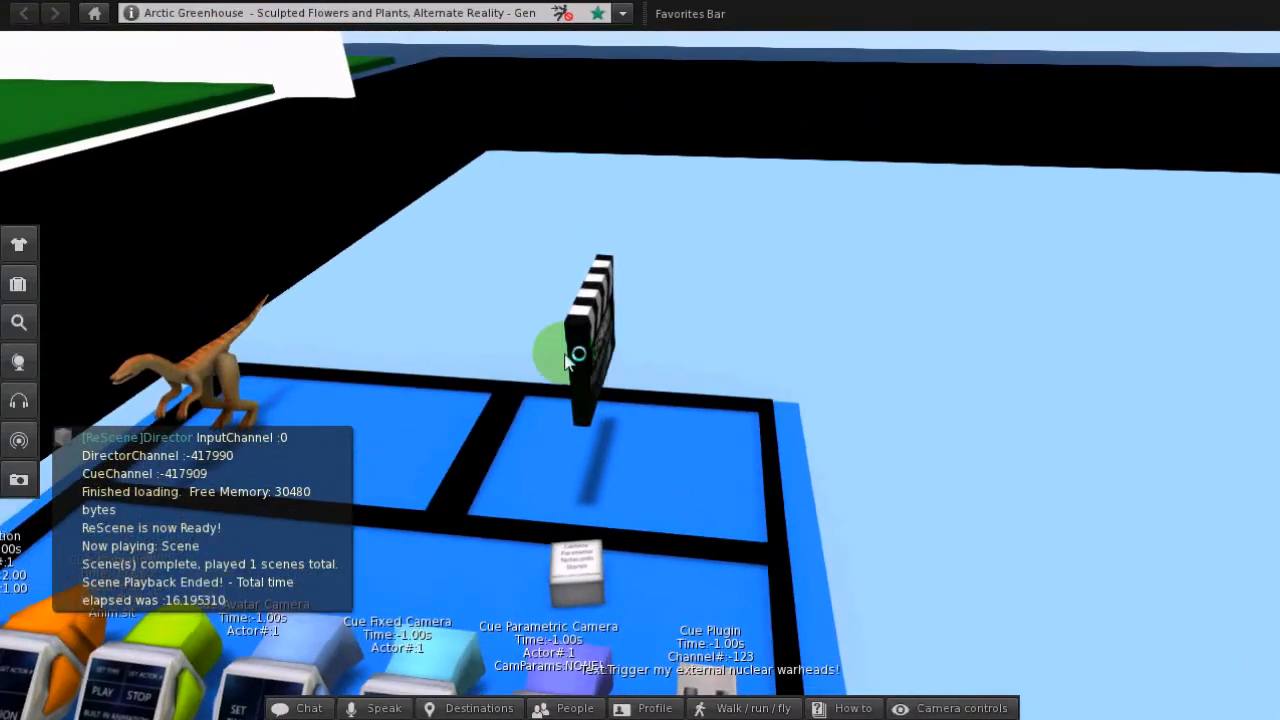
right_click(566, 360)
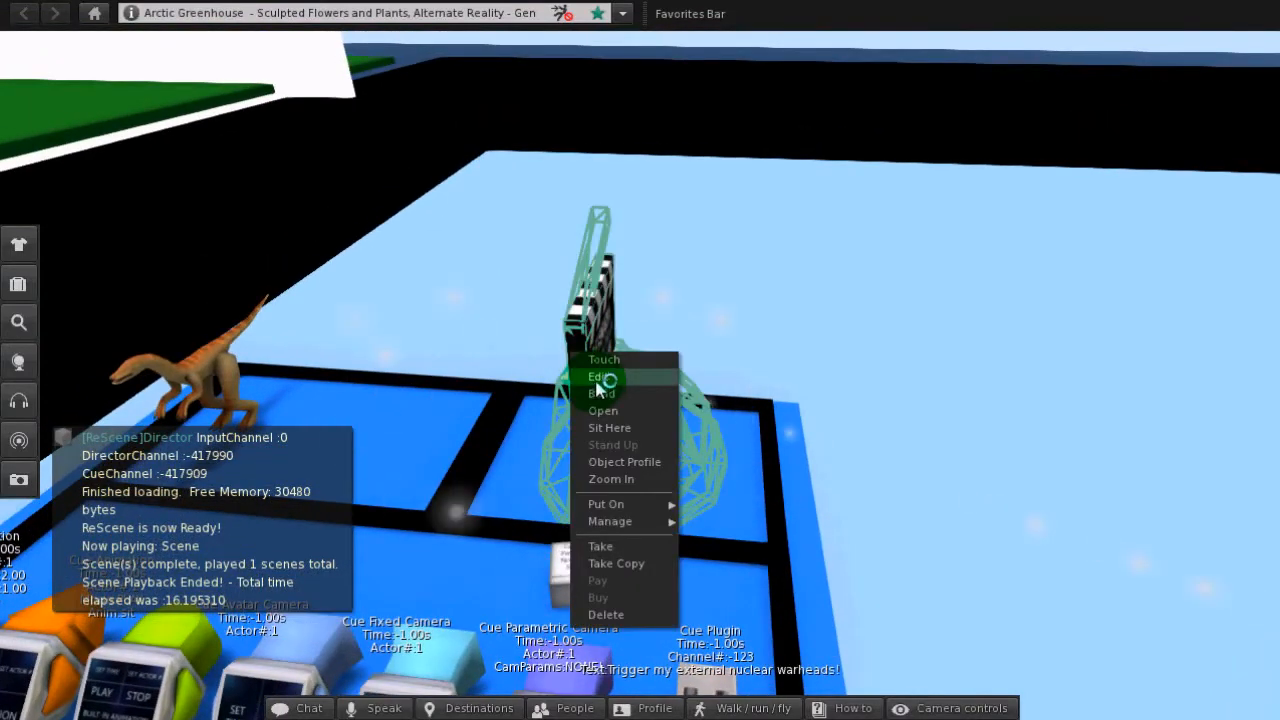
click(597, 381)
drag(583, 404, 546, 411)
ctrl+drag(430, 344, 430, 342)
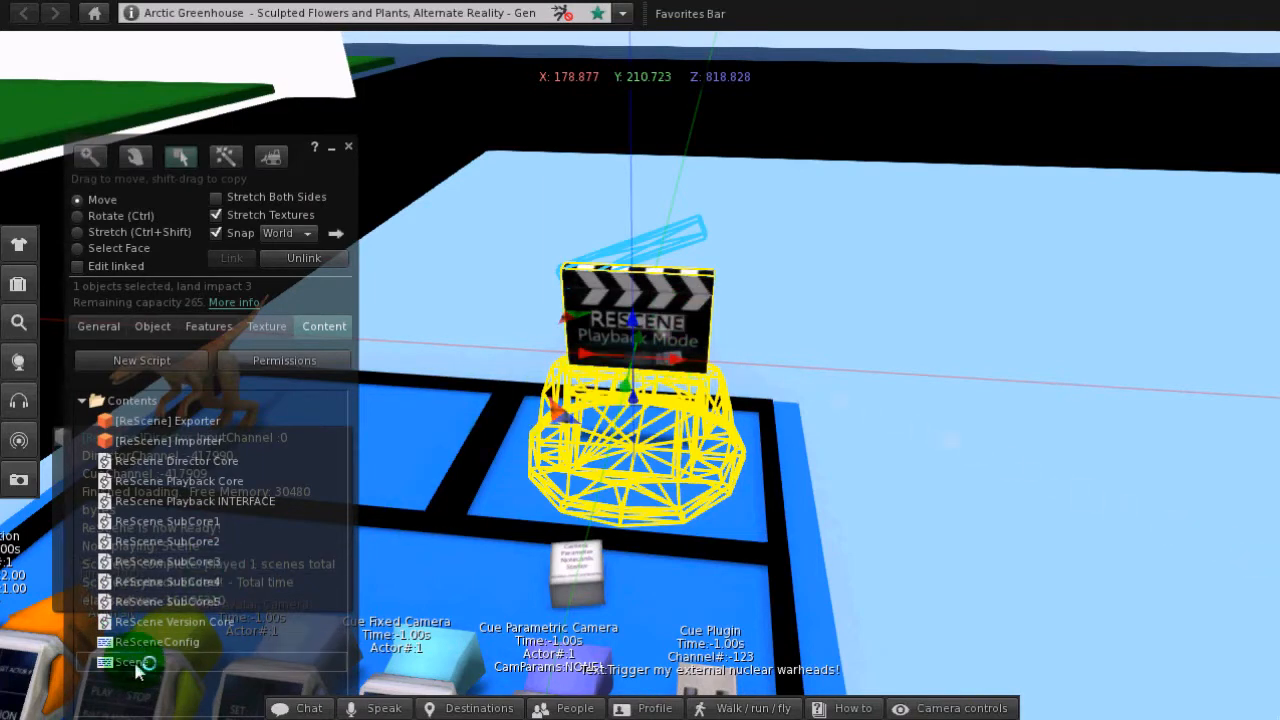
Delete the Scene notecard from the Director's contents and close the edit window.
right_click(138, 664)
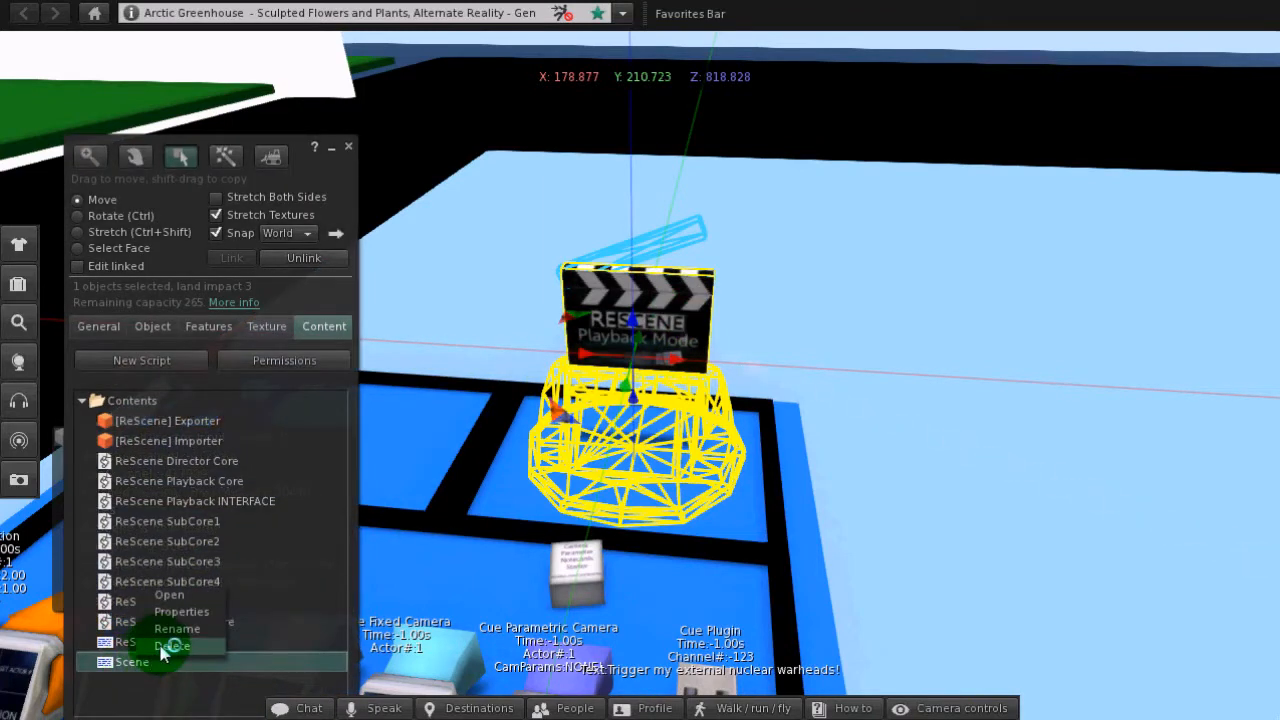
click(170, 646)
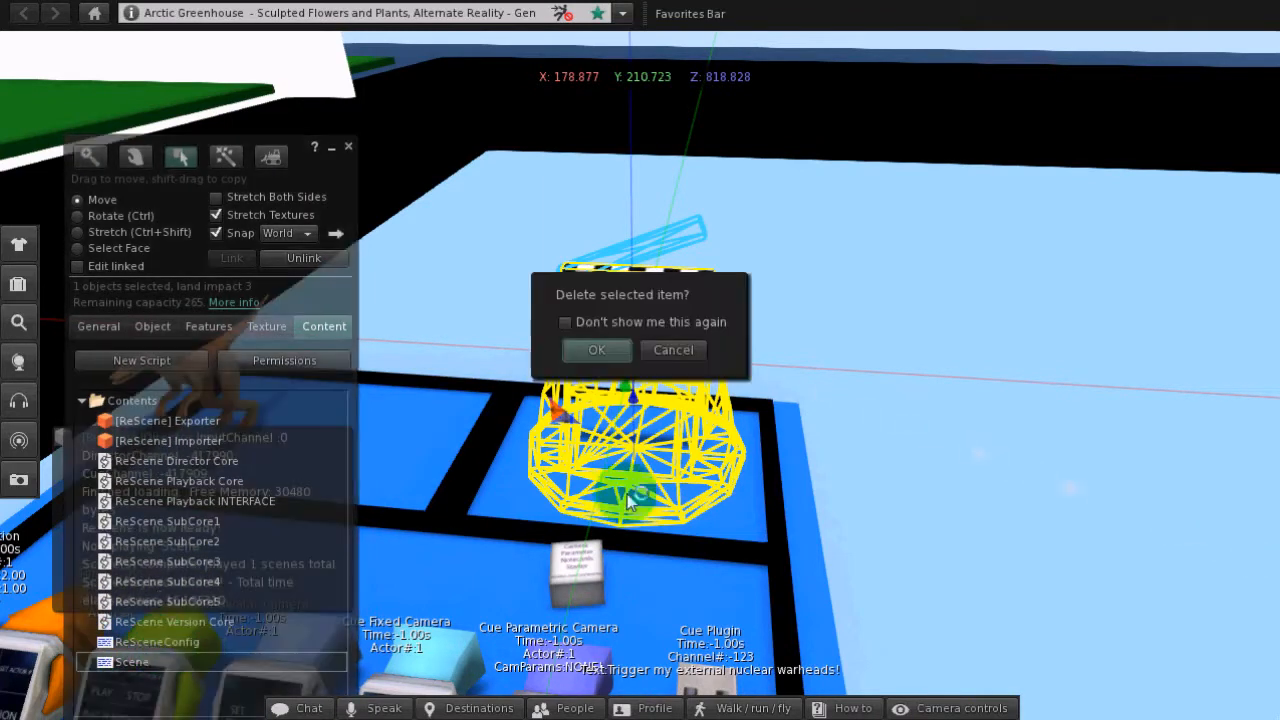
click(597, 350)
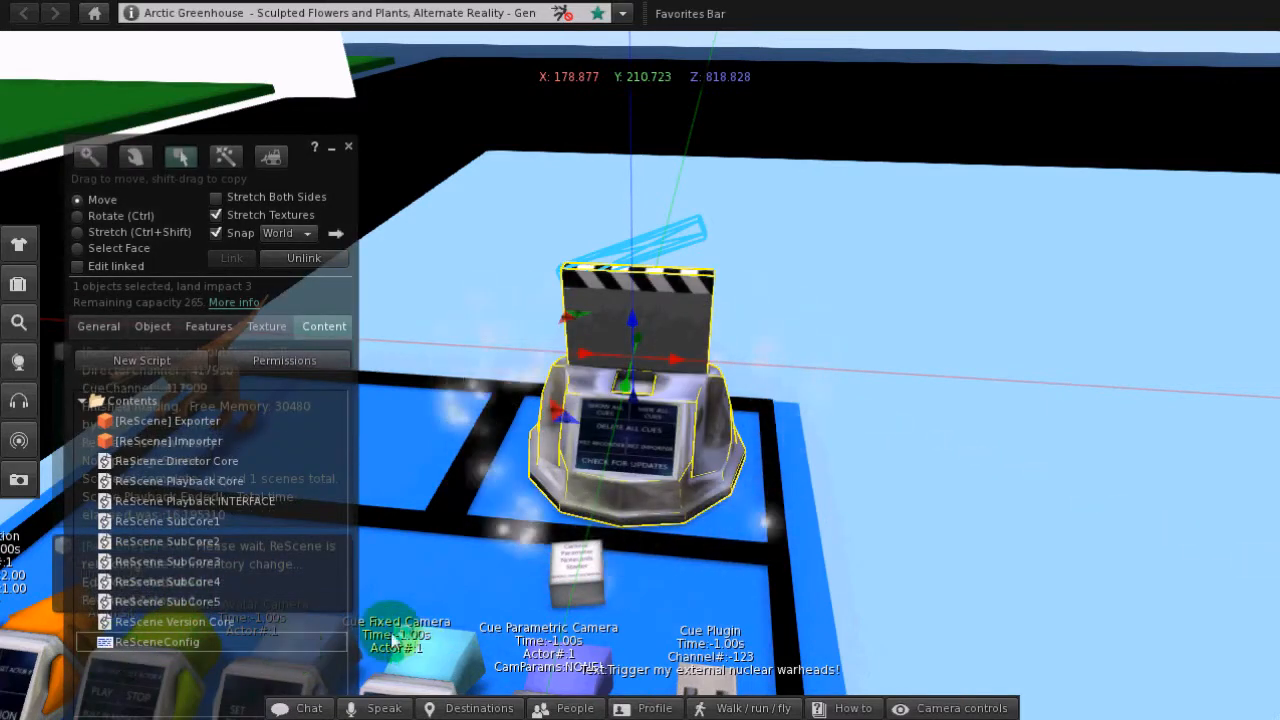
alt+drag(637, 391, 650, 335)
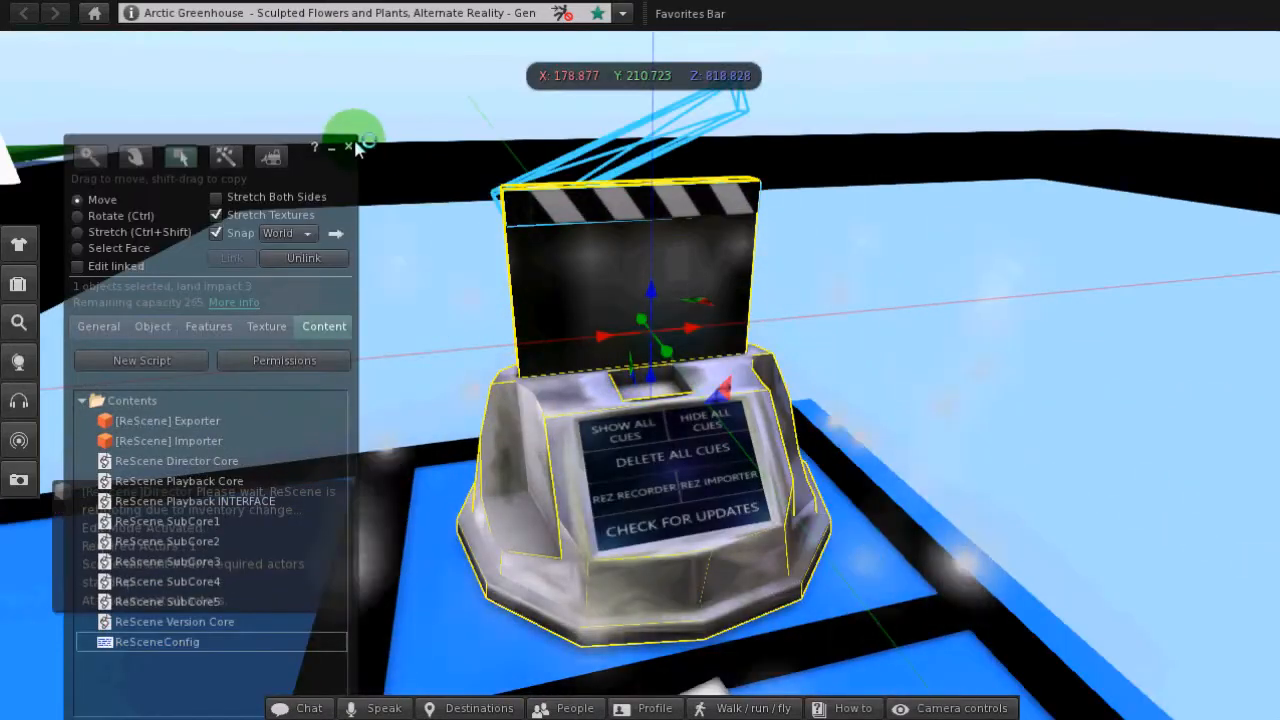
click(349, 147)
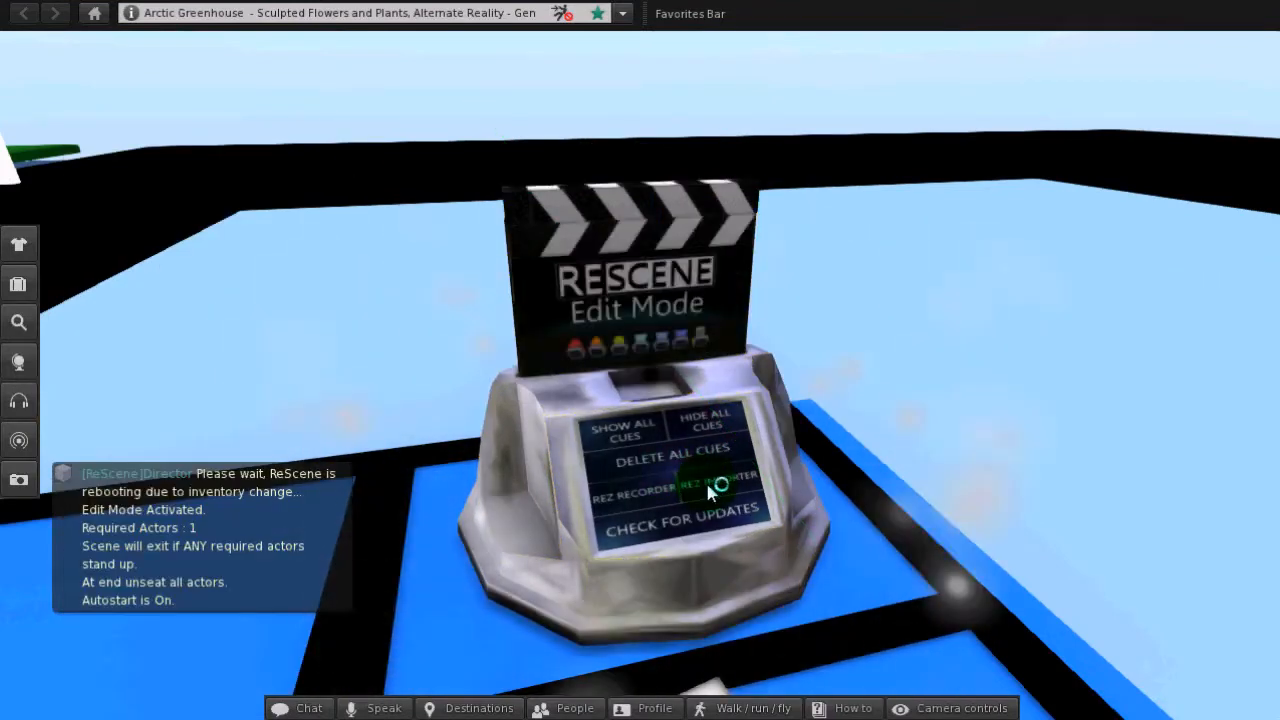
Rez the importer from the Director and open the inventory beside it.
click(708, 488)
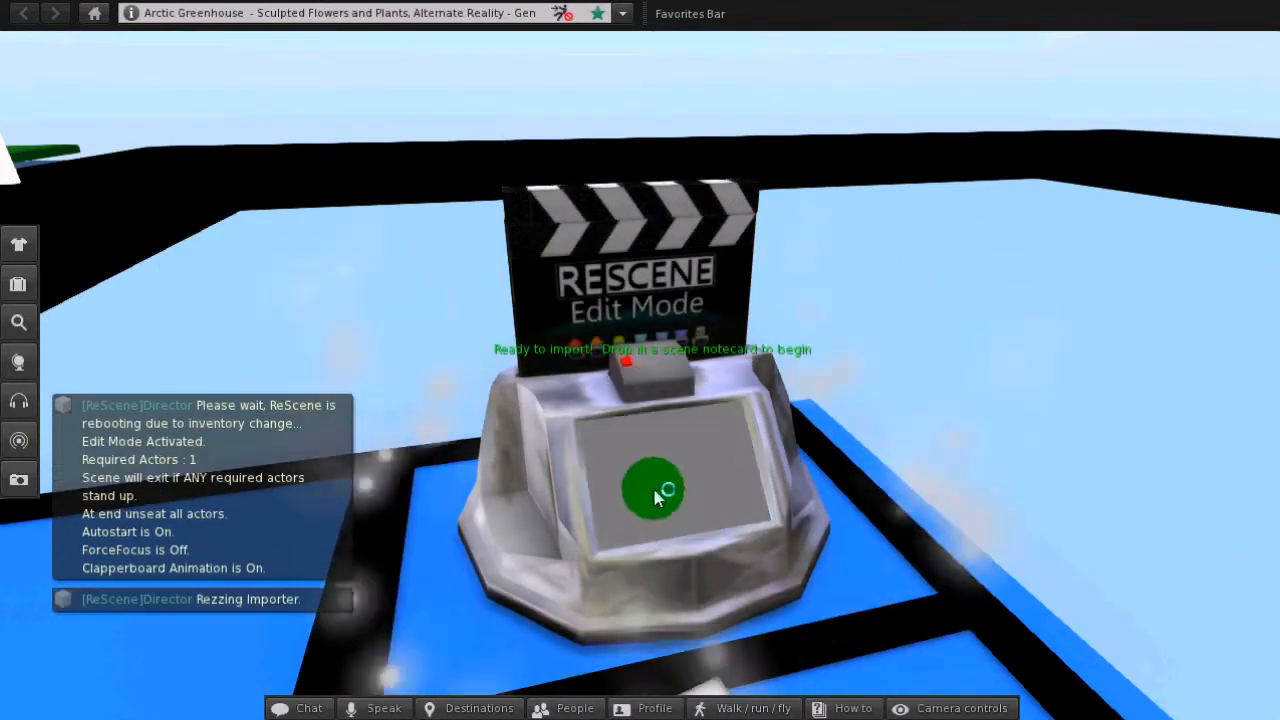
click(18, 284)
drag(688, 211, 1166, 191)
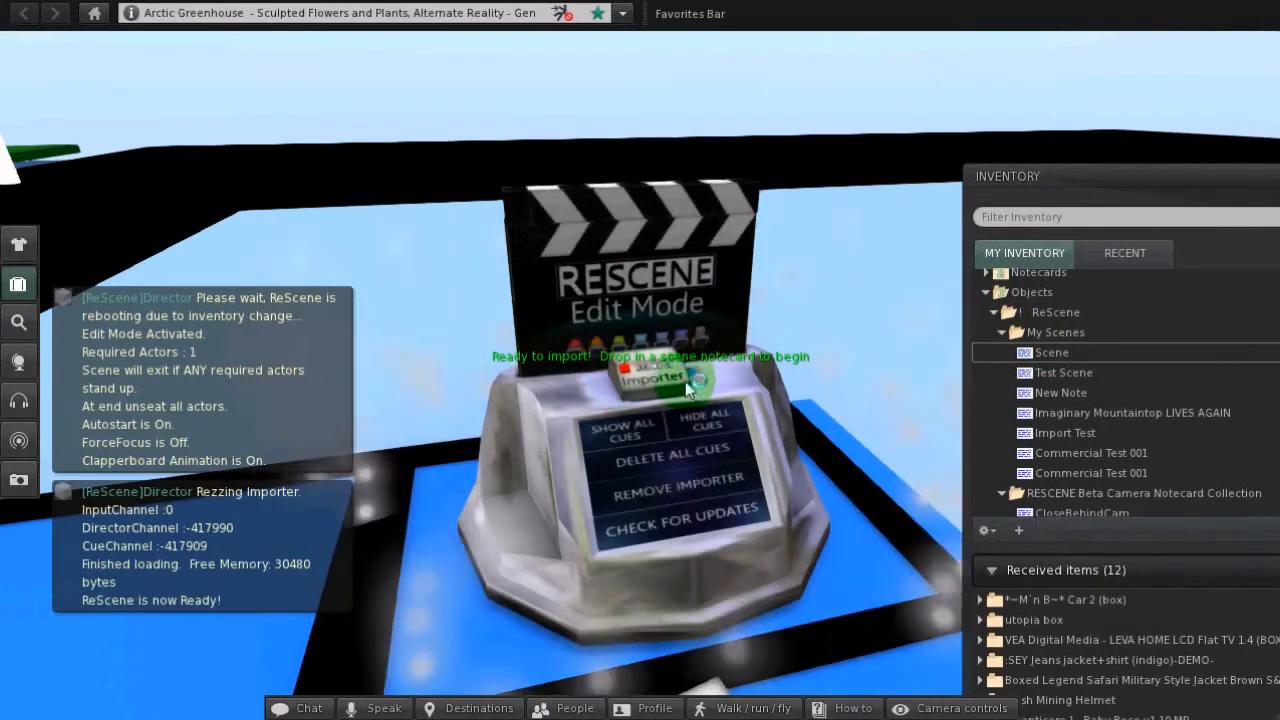
Add the Scene notecard from My Scenes to the importer's contents, and close the edit and inventory windows.
right_click(685, 381)
click(716, 407)
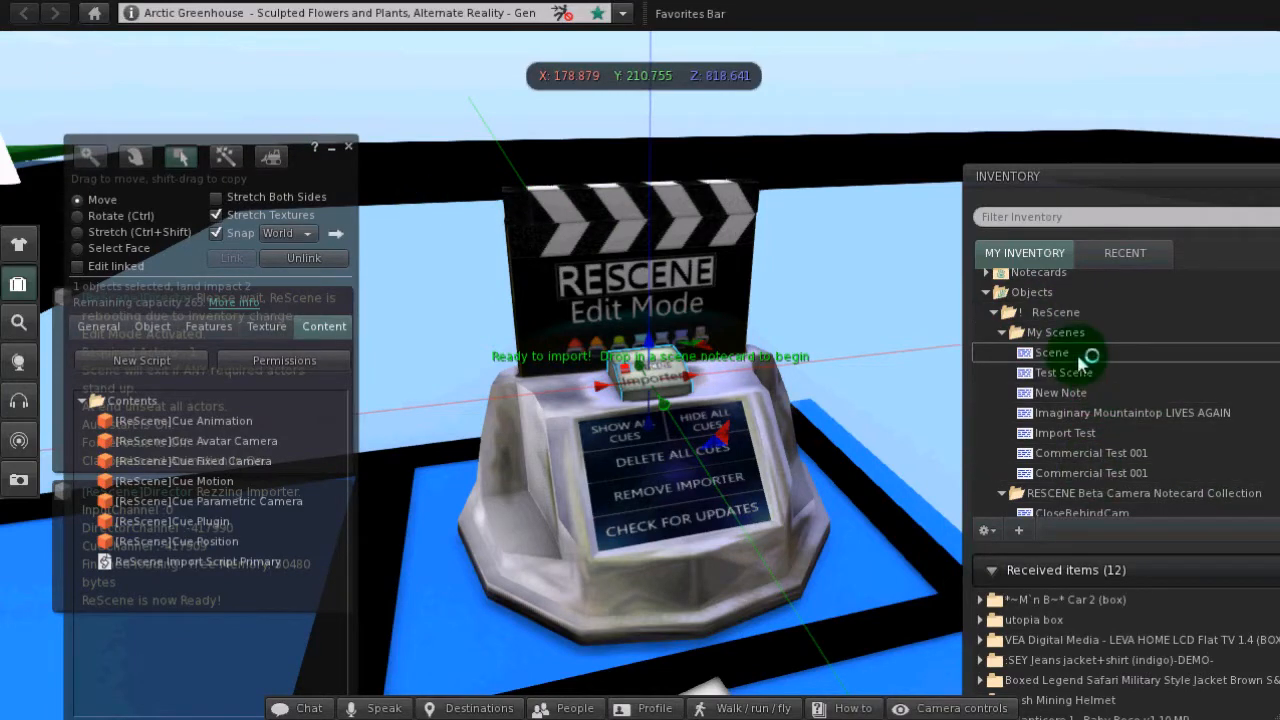
drag(1097, 360, 266, 600)
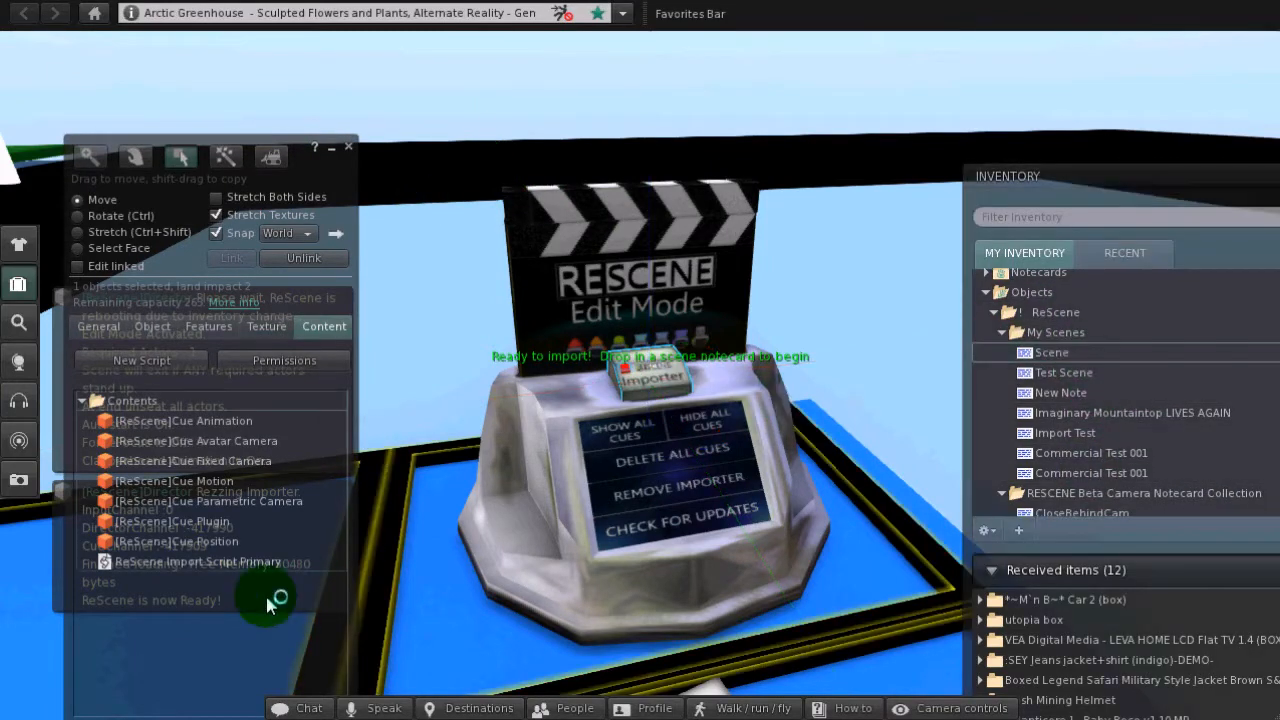
click(350, 148)
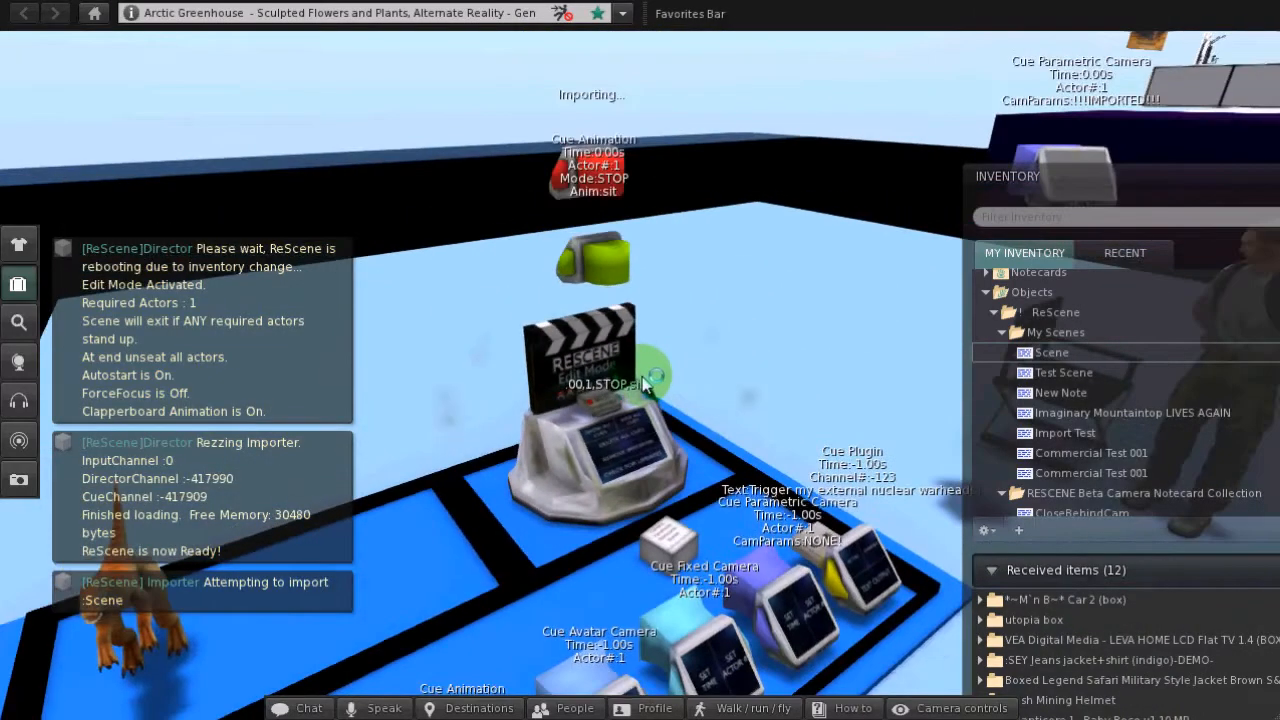
drag(1183, 190, 711, 197)
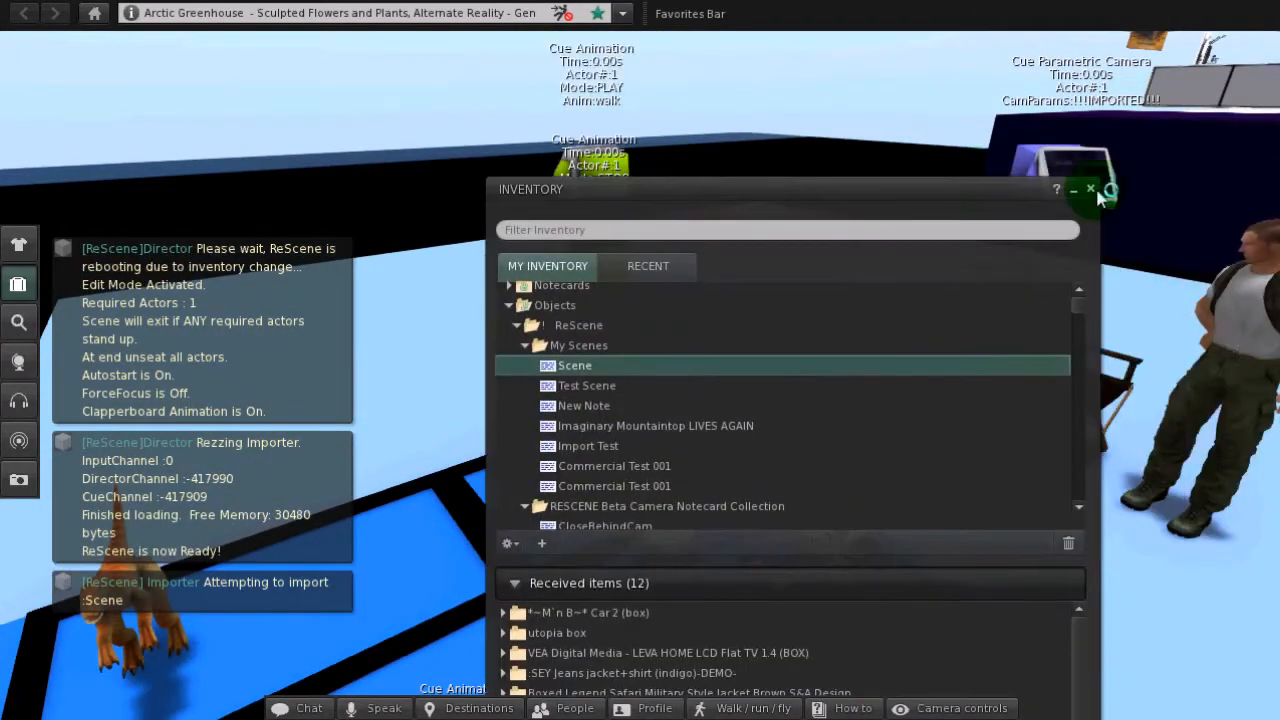
click(1114, 188)
Examine the imported cues and the contents of the Cue Parametric Camera above the director's chair.
ctrl+alt+drag(643, 385, 508, 295)
ctrl+alt+drag(545, 338, 840, 540)
ctrl+alt+drag(592, 285, 705, 326)
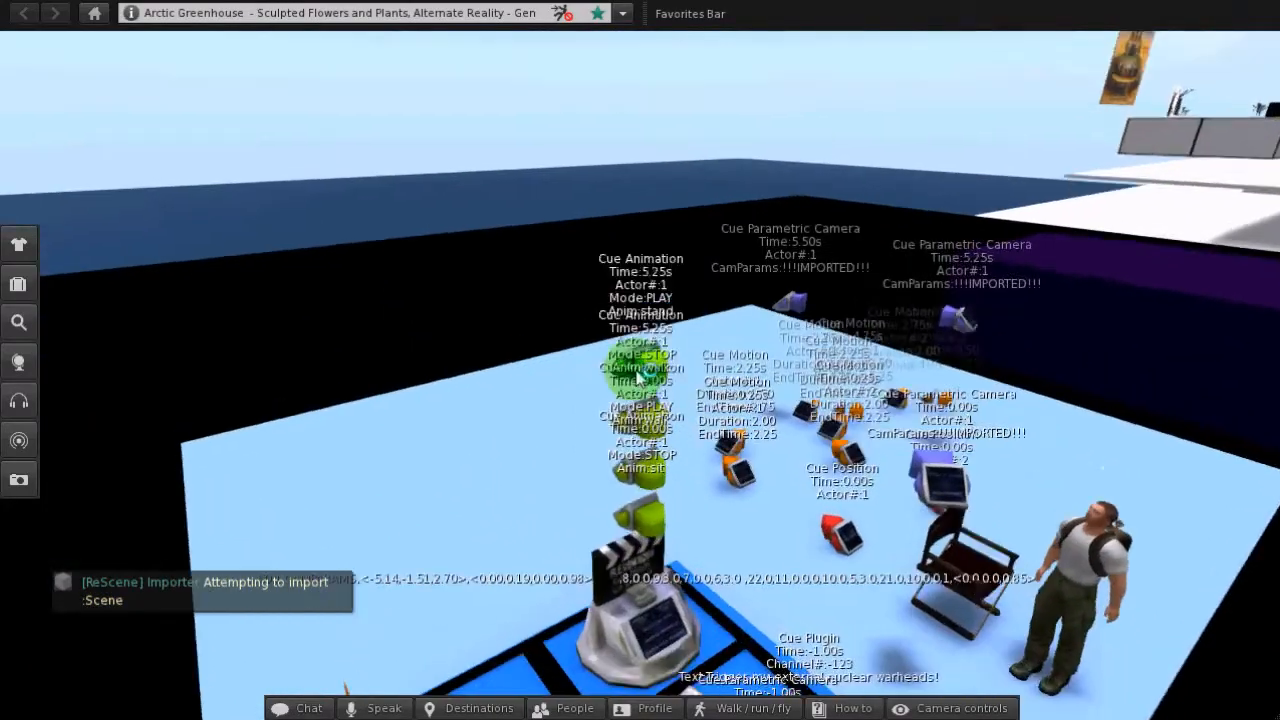
ctrl+alt+drag(828, 616, 645, 385)
ctrl+alt+drag(640, 567, 645, 376)
right_click(643, 357)
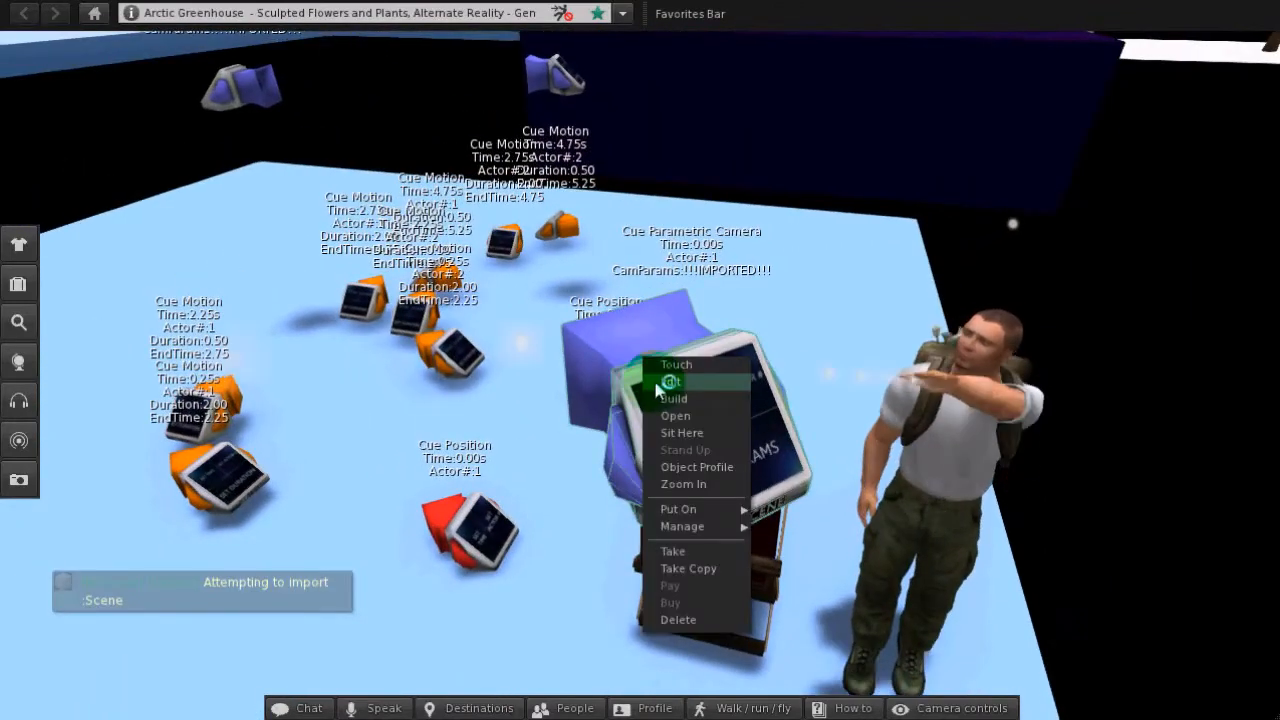
click(668, 381)
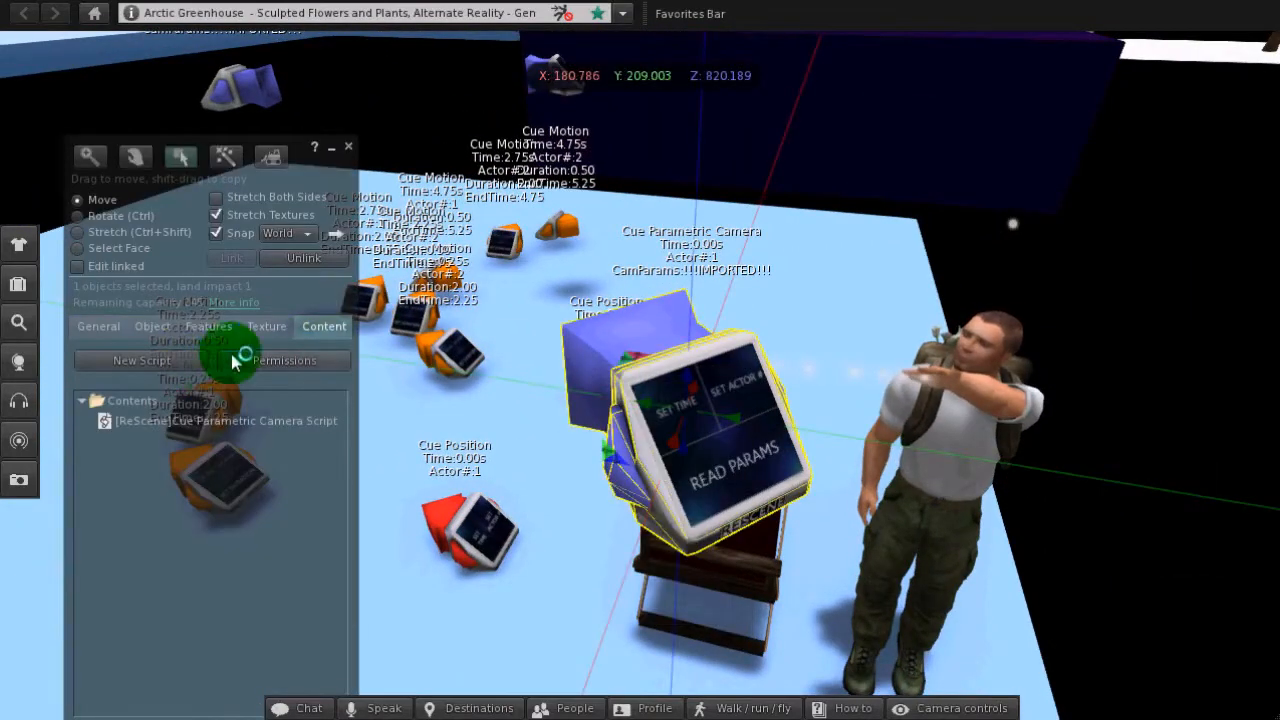
click(348, 149)
Read the Parametric Camera cue's parameters, select the resulting notecard text in nearby chat, and close the chat.
alt+drag(596, 400, 646, 376)
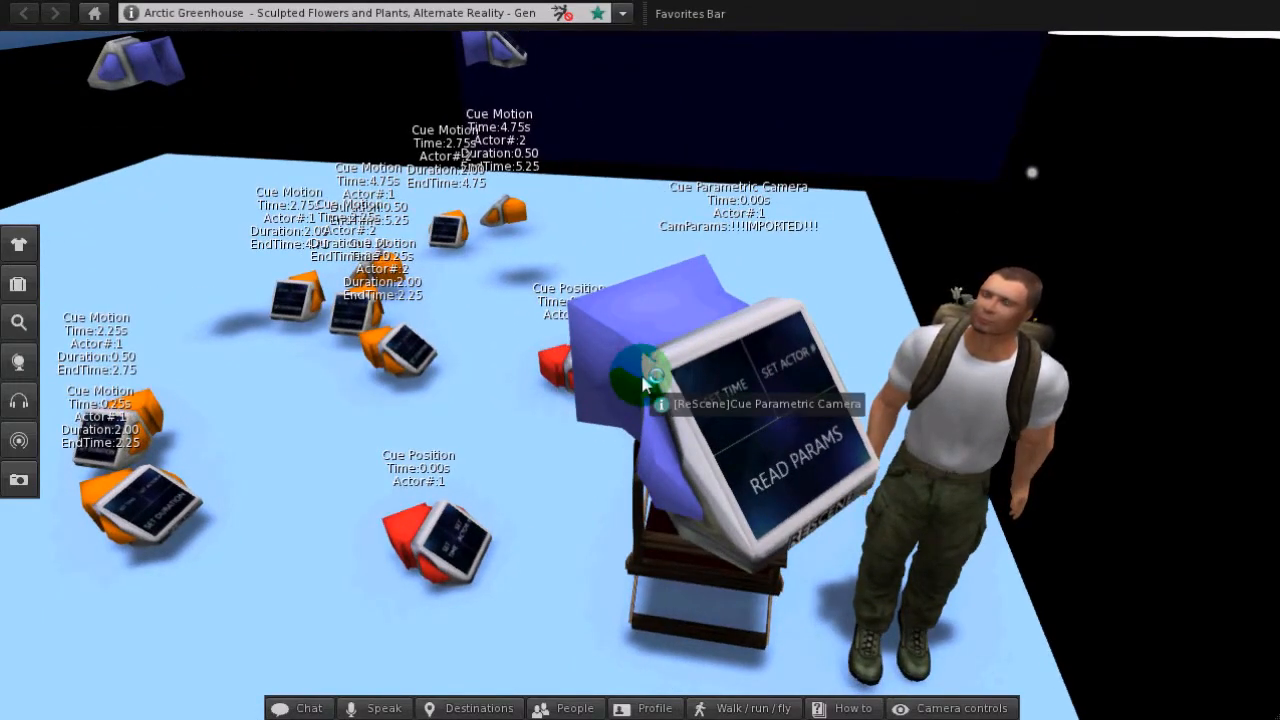
click(773, 230)
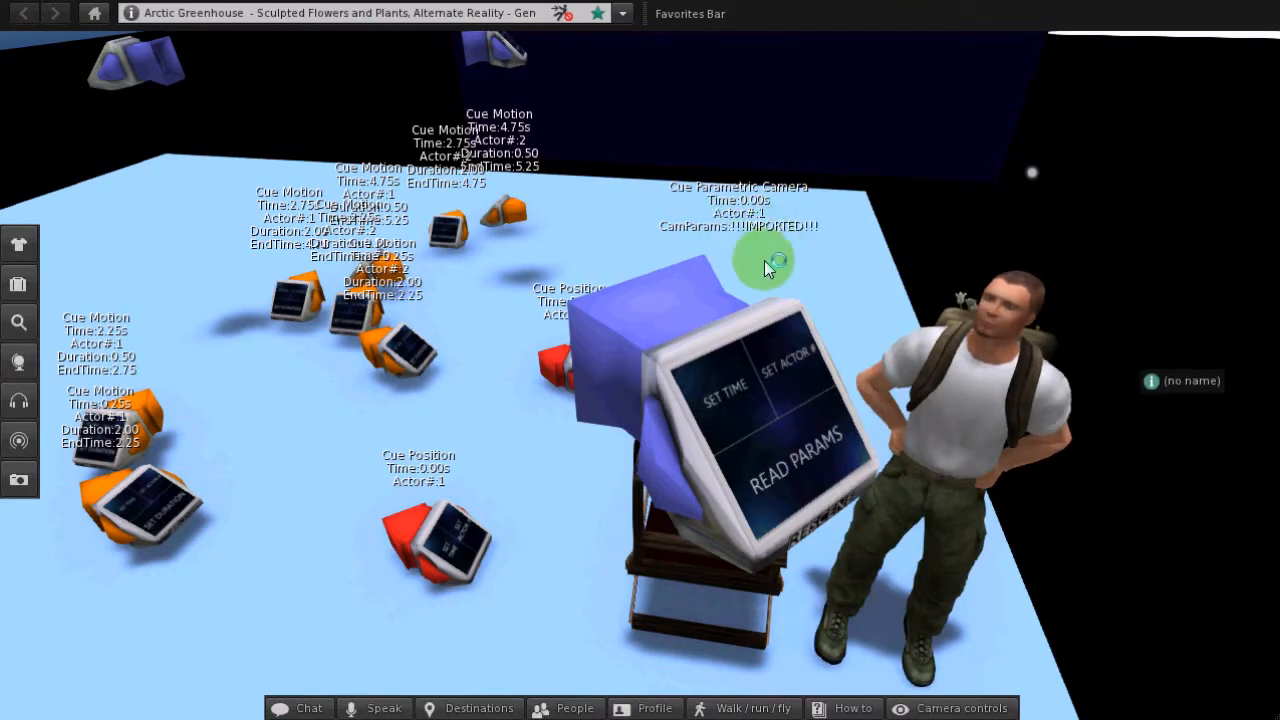
alt+drag(748, 352, 648, 380)
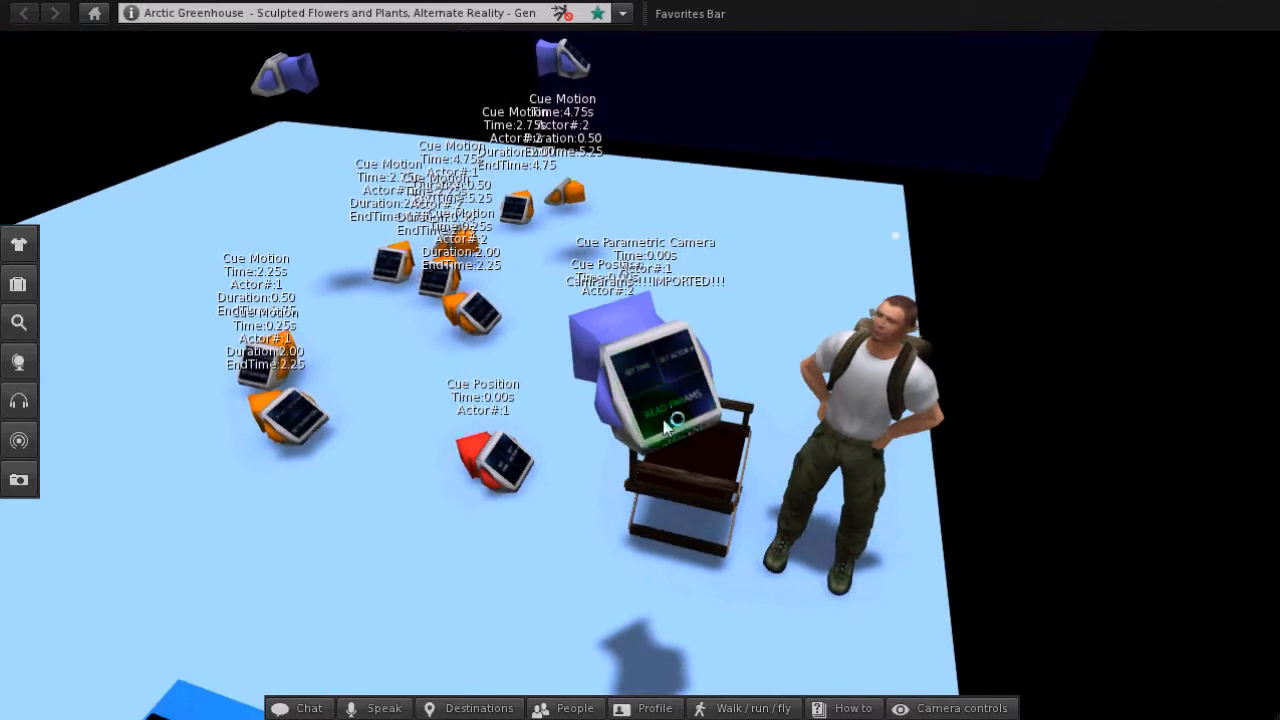
click(661, 404)
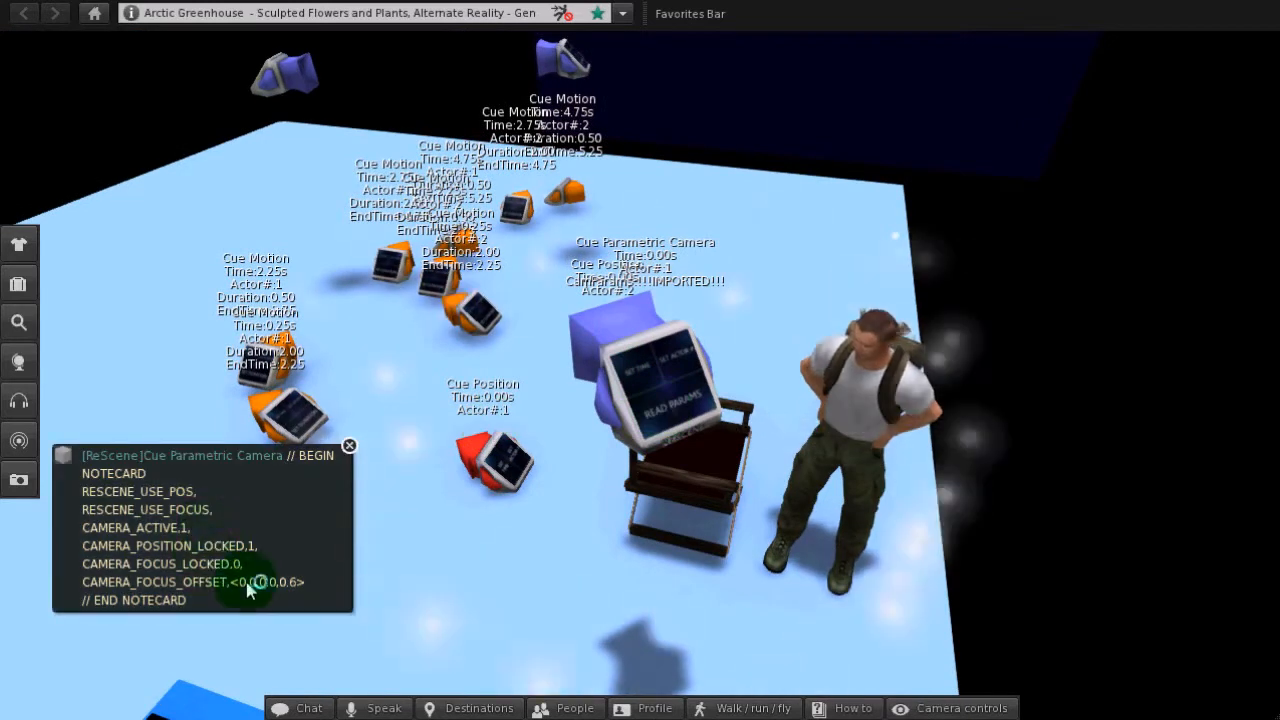
click(212, 600)
click(860, 272)
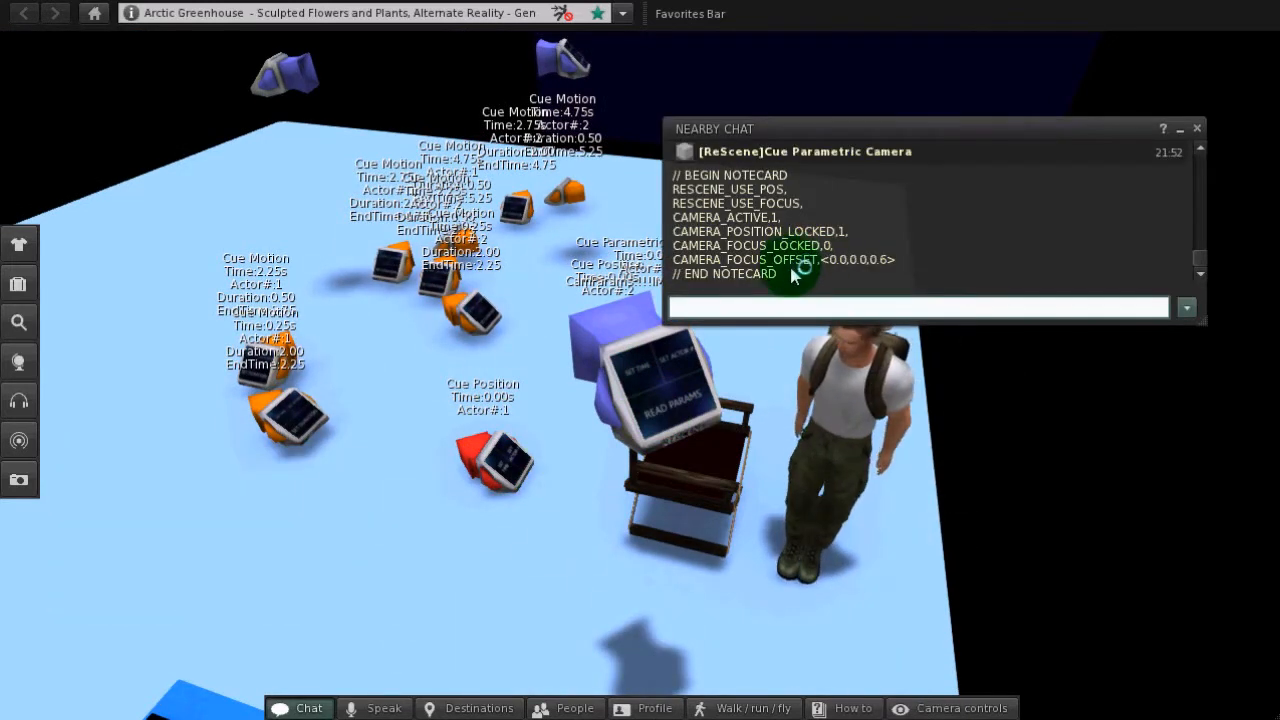
drag(792, 276, 697, 184)
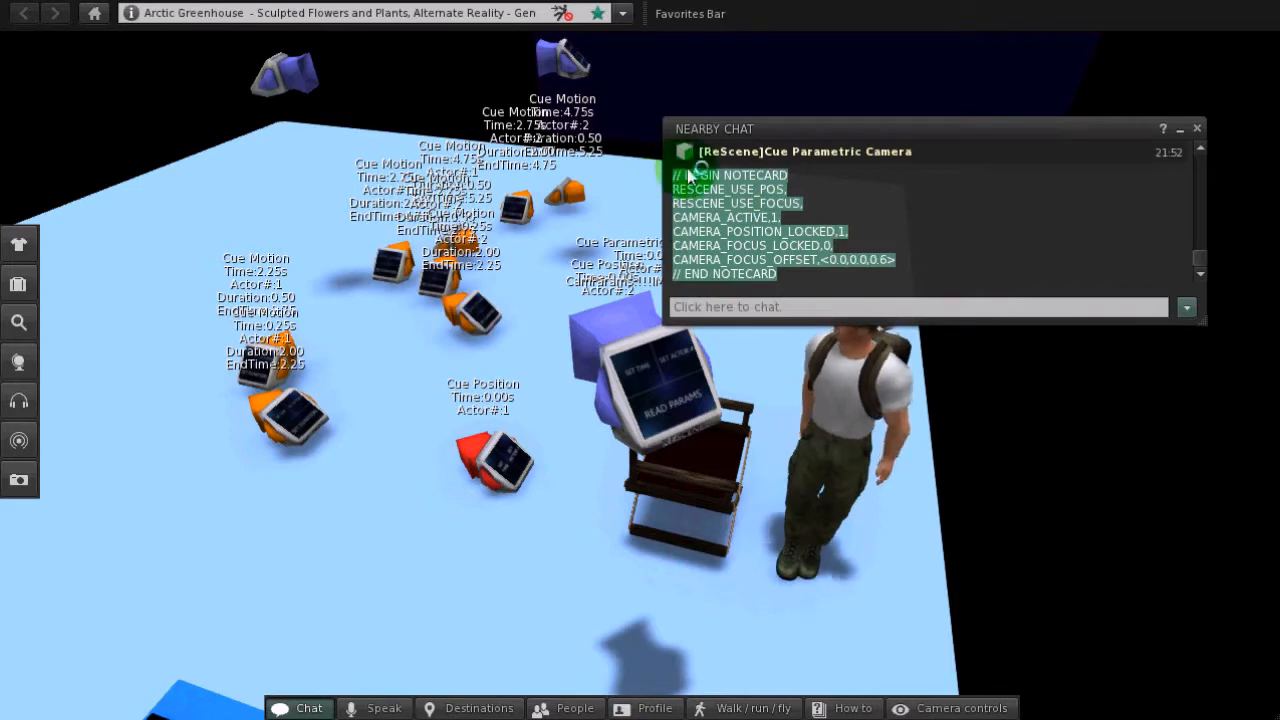
click(1199, 131)
Play the imported scene from the director's chair in Edit Mode.
click(625, 351)
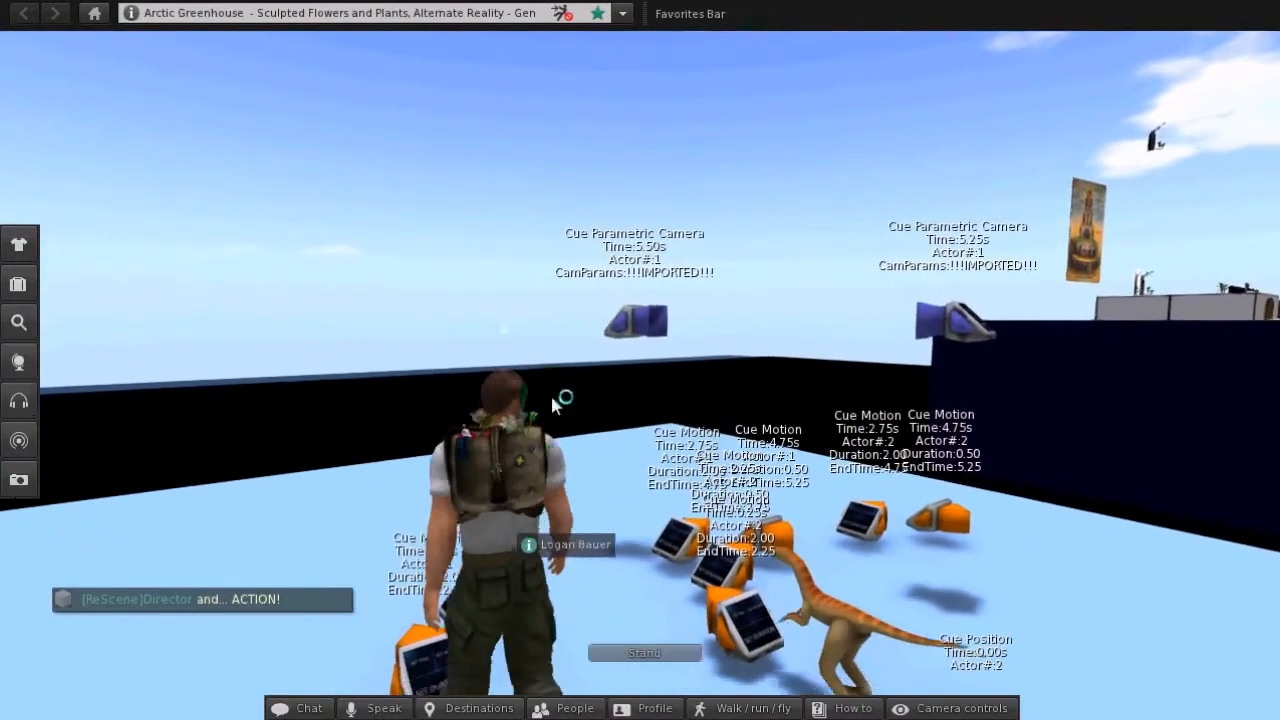
click(655, 316)
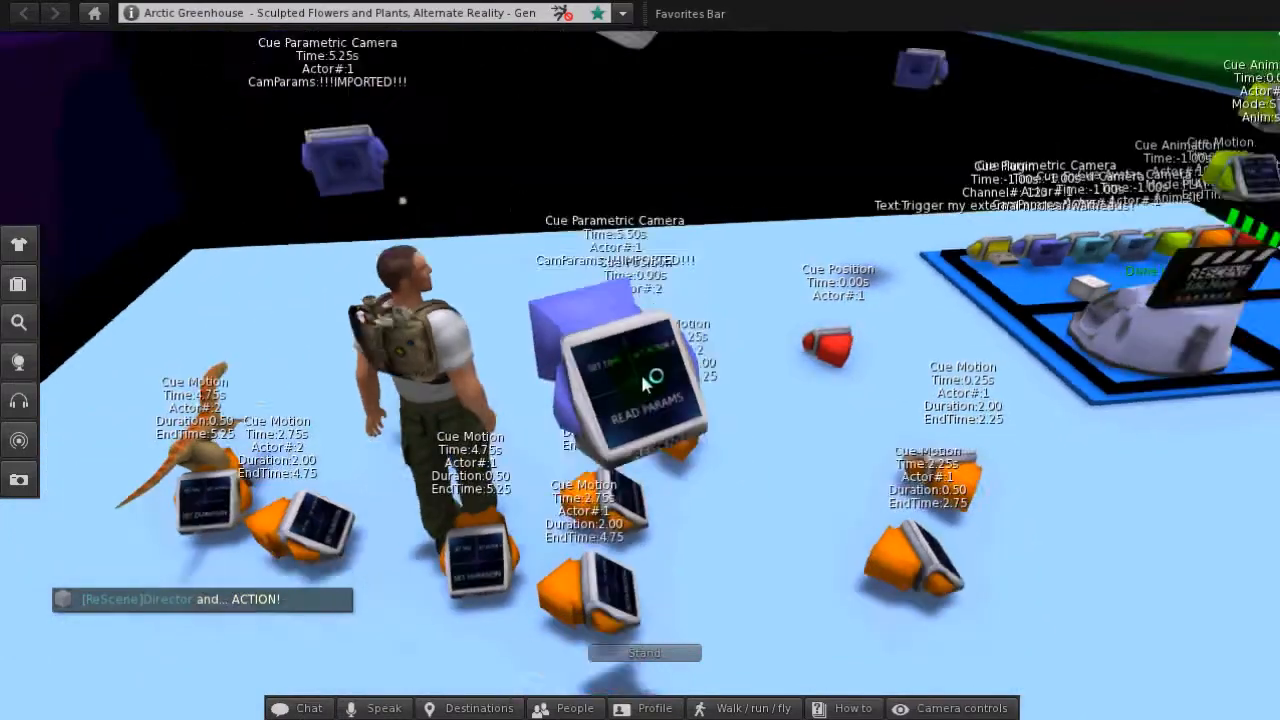
Duplicate the 5.50 s Parametric Camera cue directly above the original and close the edit window.
right_click(640, 371)
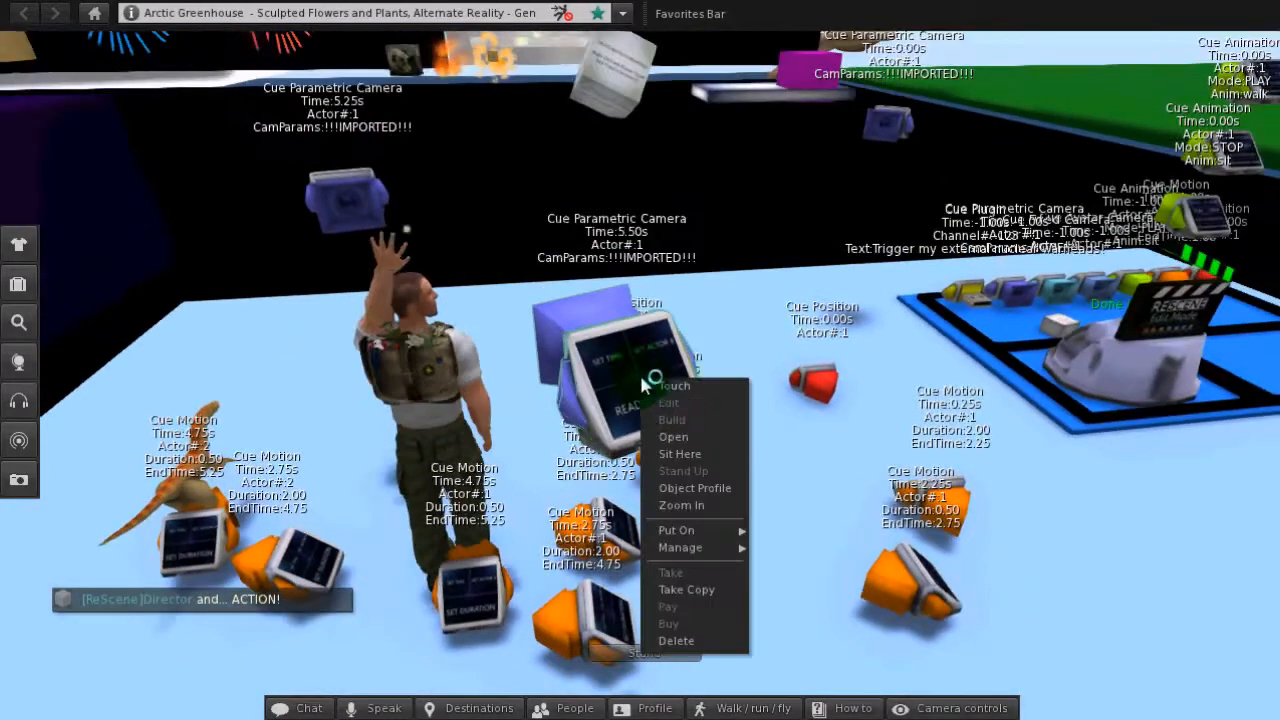
click(694, 412)
right_click(672, 403)
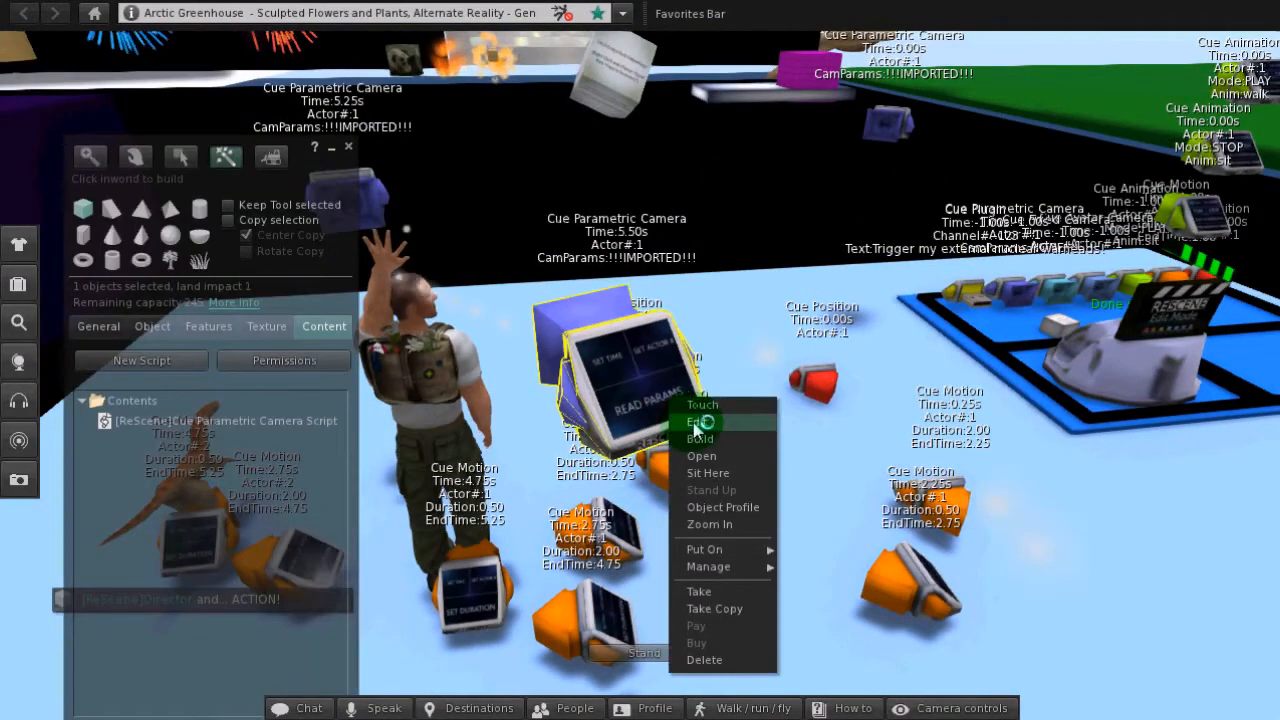
click(698, 423)
shift+drag(634, 342, 621, 141)
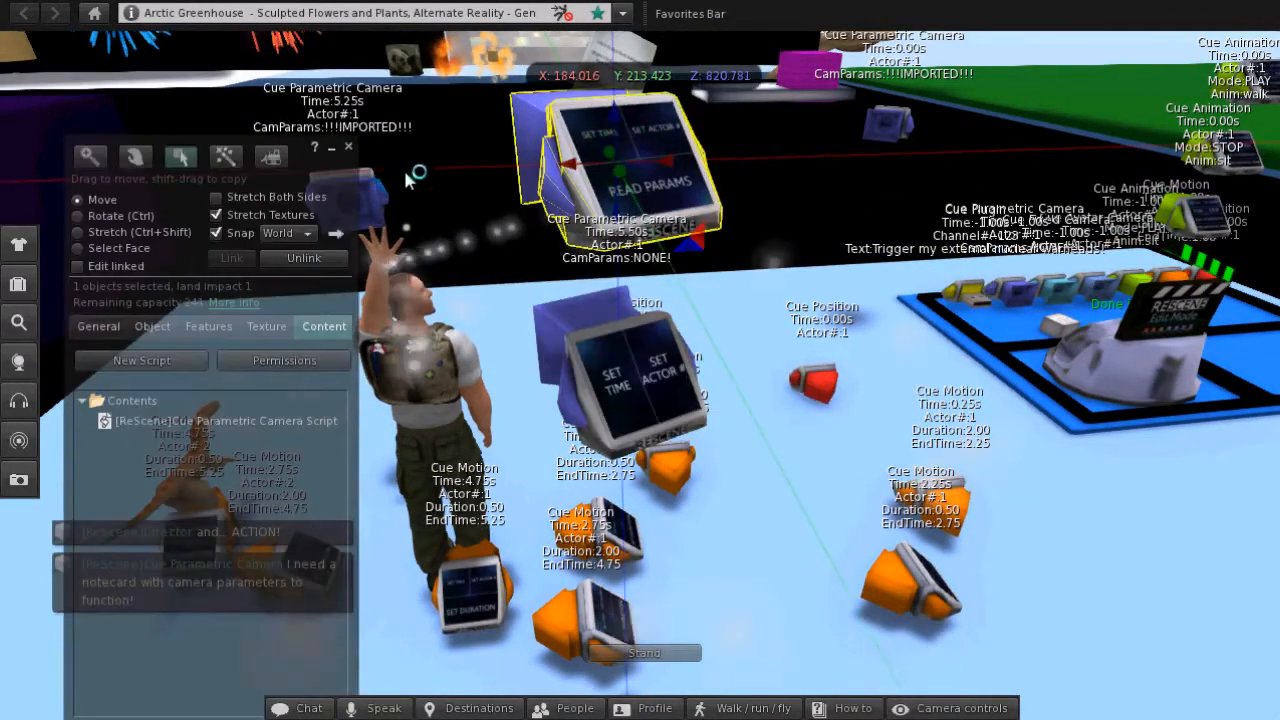
click(350, 150)
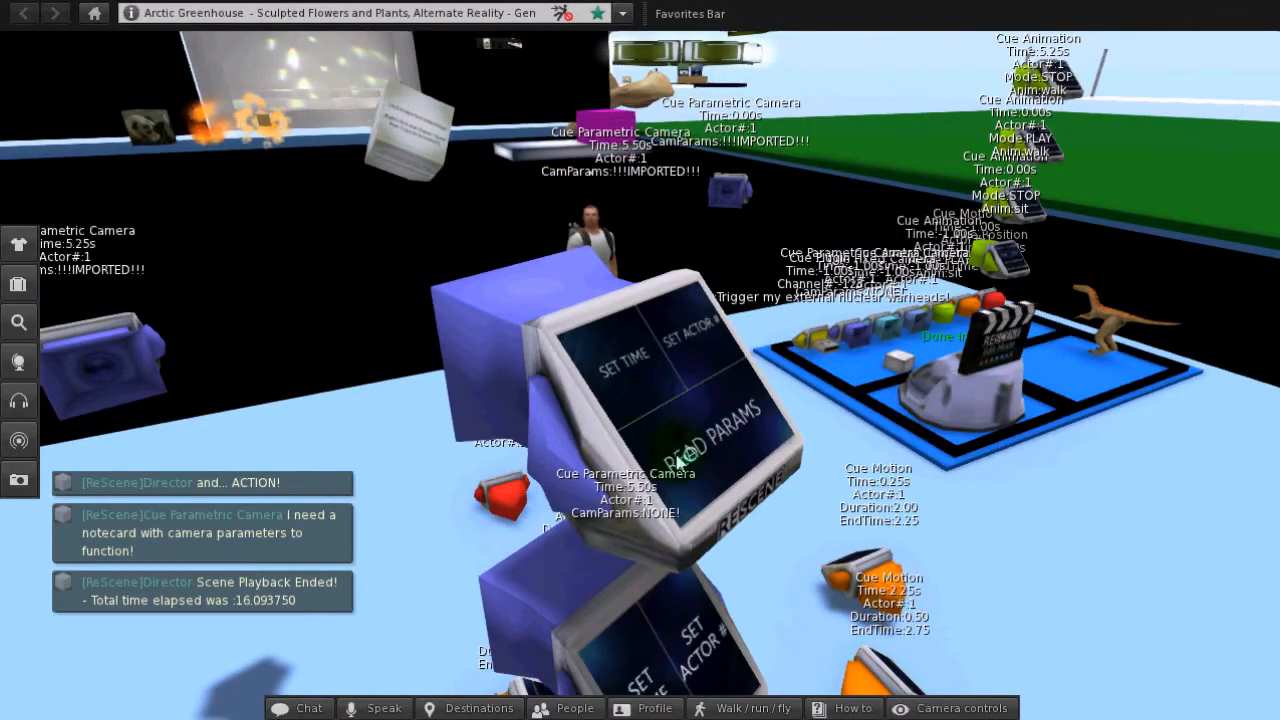
Open the Director clapperboard for editing, inspect the scripts and objects in its contents, and close the edit window.
ctrl+alt+drag(640, 581, 640, 222)
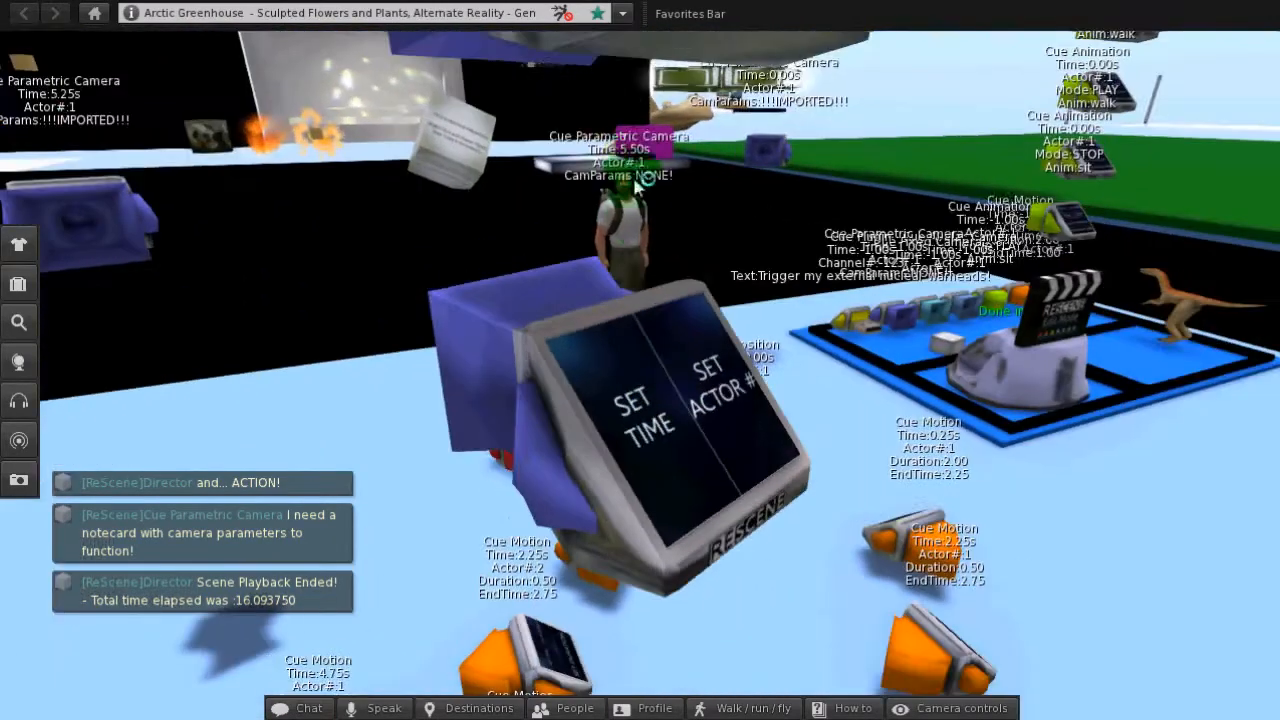
ctrl+alt+drag(665, 357, 640, 371)
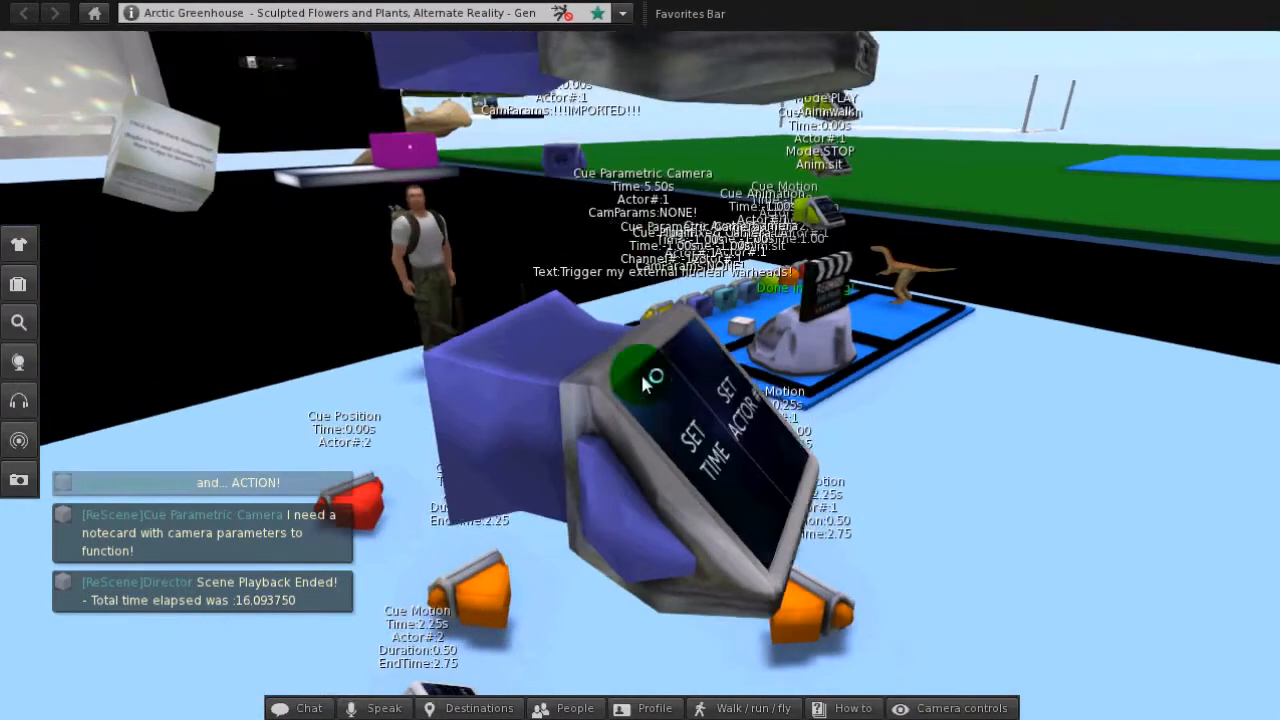
ctrl+alt+drag(674, 222, 643, 384)
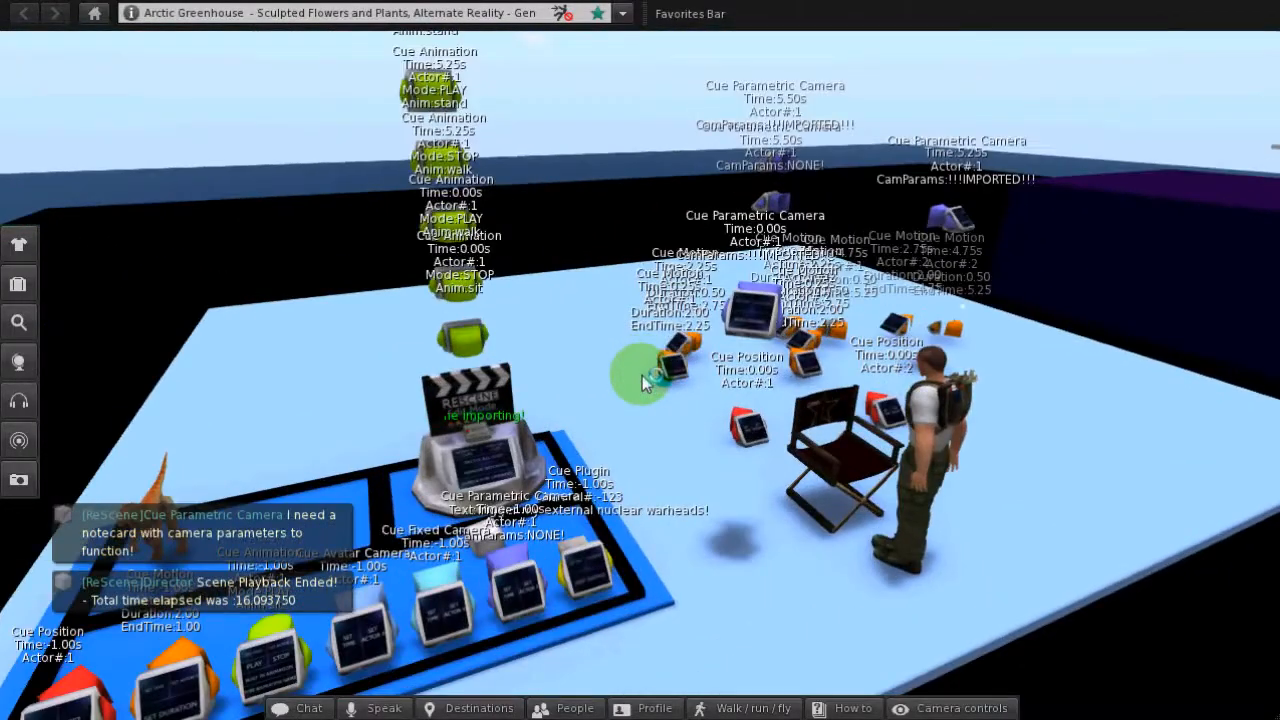
alt+click(487, 405)
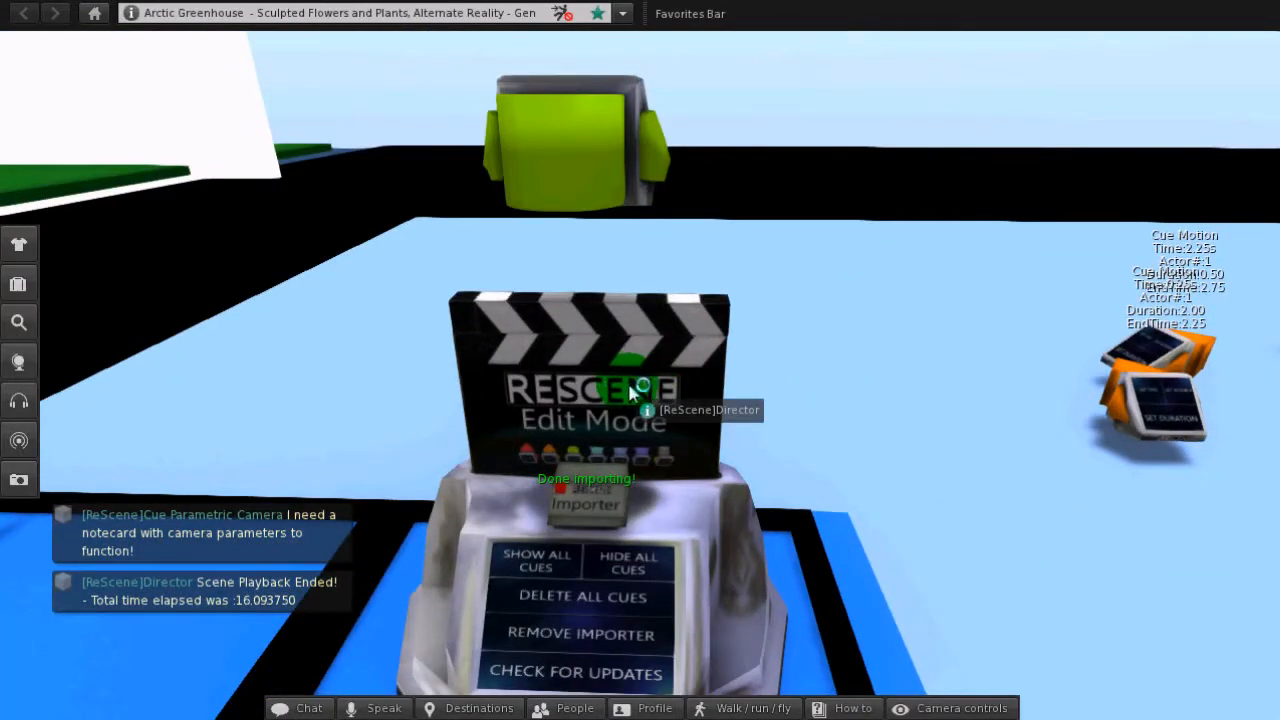
right_click(645, 383)
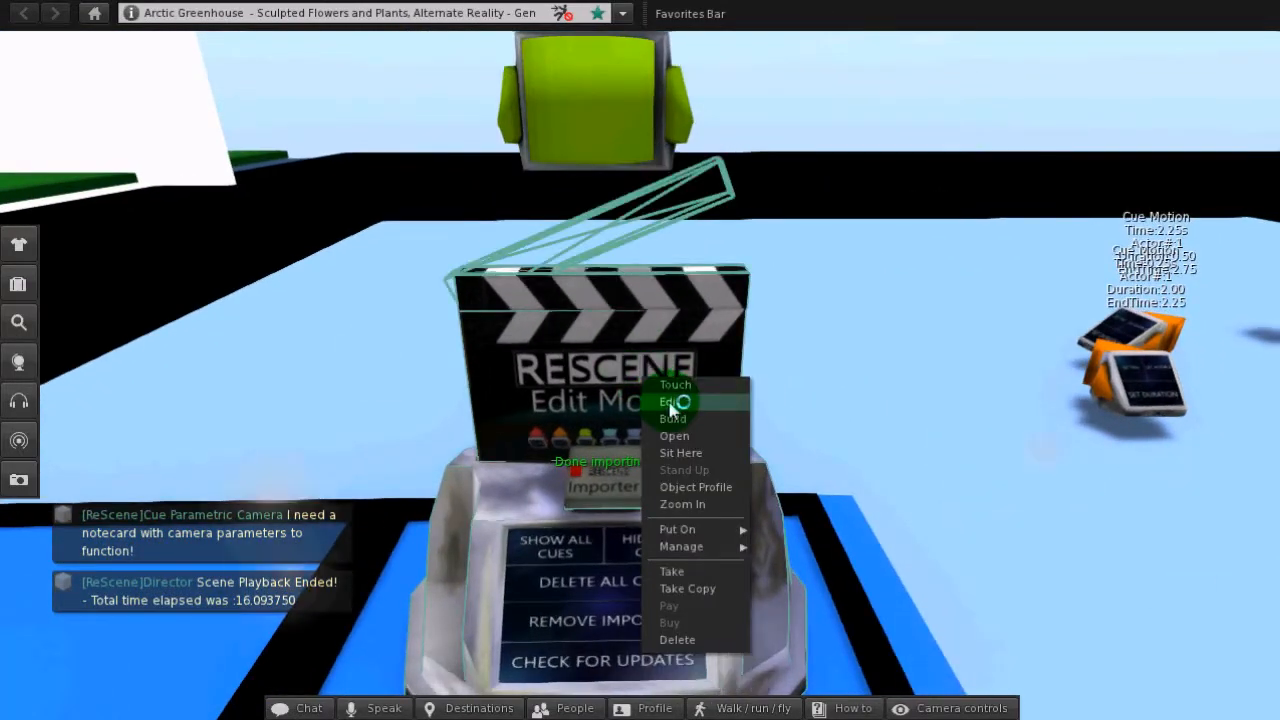
click(672, 402)
click(347, 148)
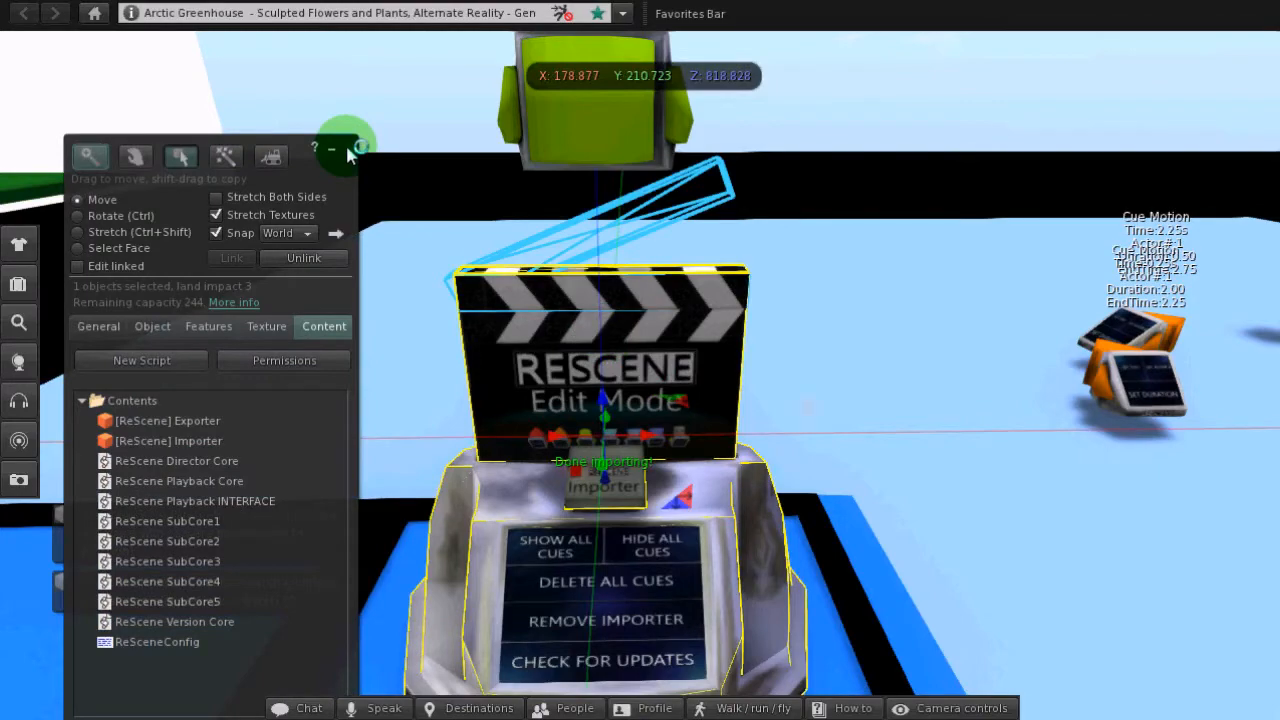
mouse_move(640, 374)
alt+mouse_down()
mouse_move(686, 391)
mouse_move(644, 376)
alt+mouse_up()
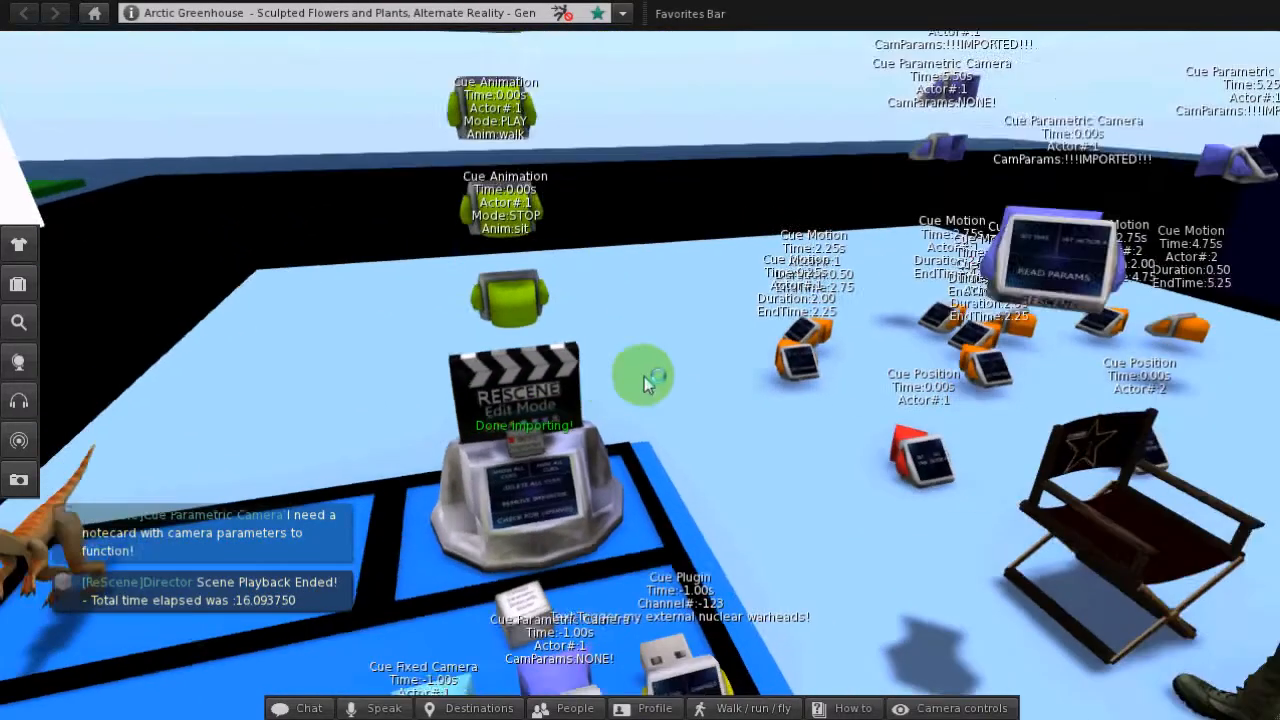